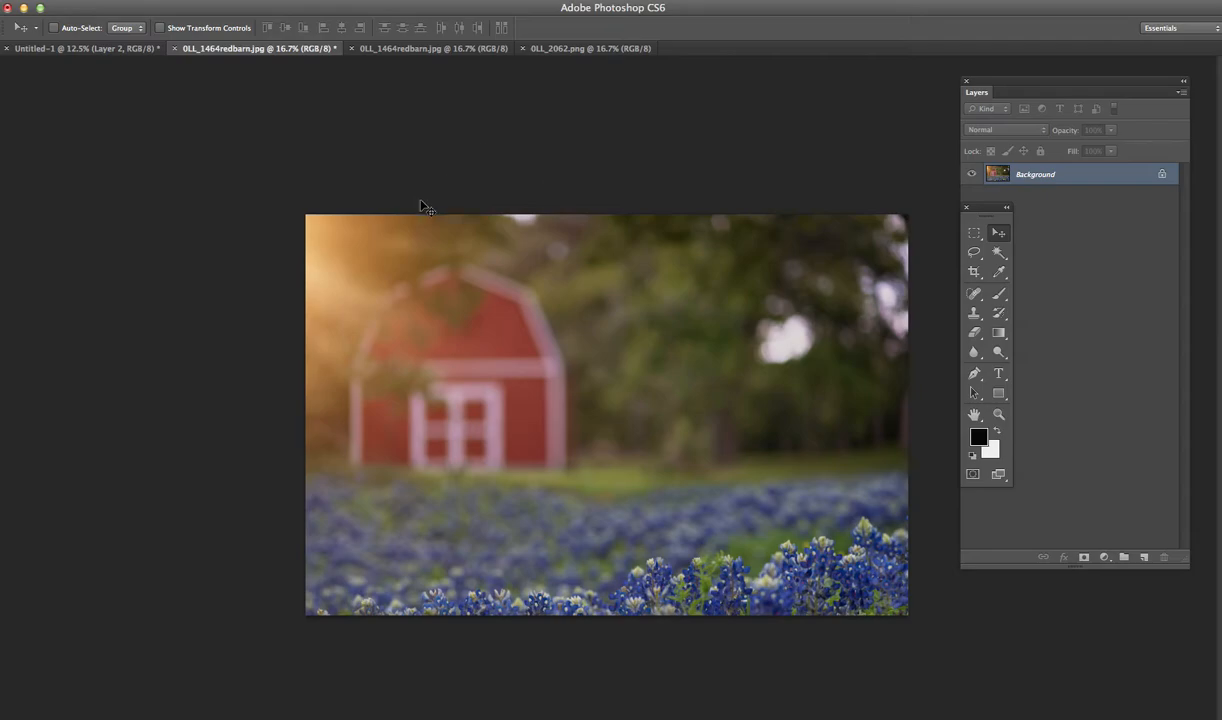
- Copy the lasso-selected boy from the 0LL_2062.png image
{"action": "left_click", "coordinate": [434, 48]}
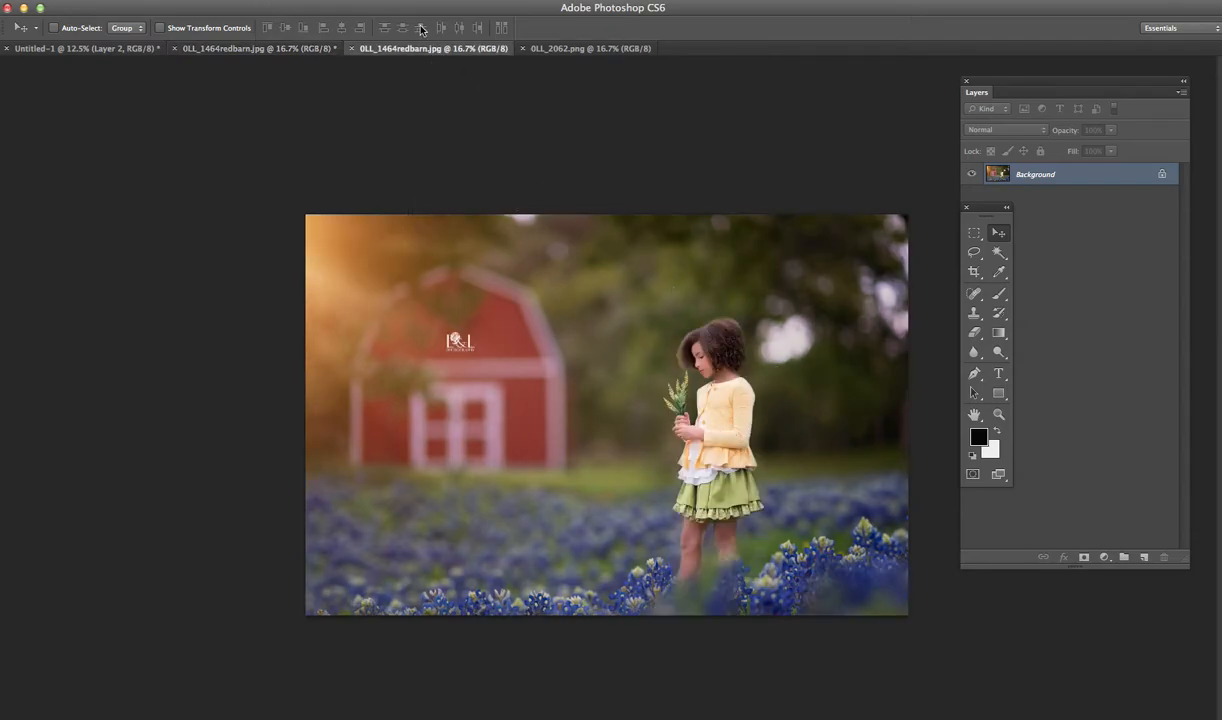
{"action": "left_click", "coordinate": [548, 48]}
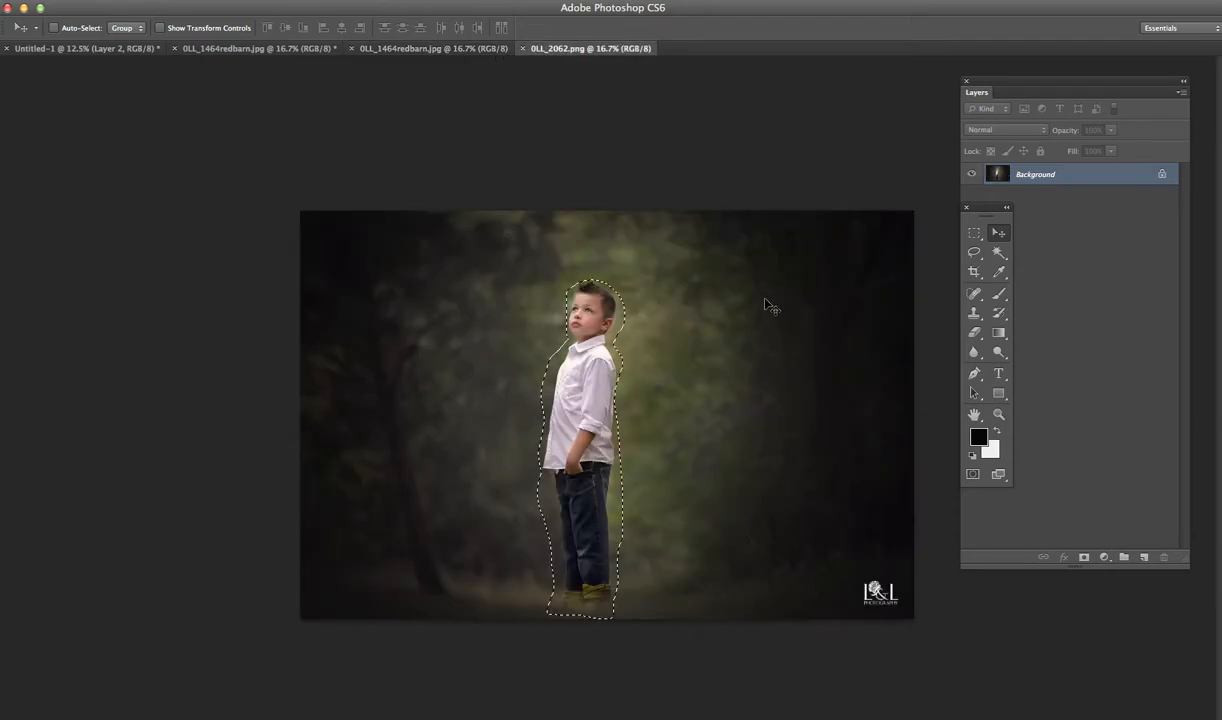
{"action": "left_click", "coordinate": [974, 252]}
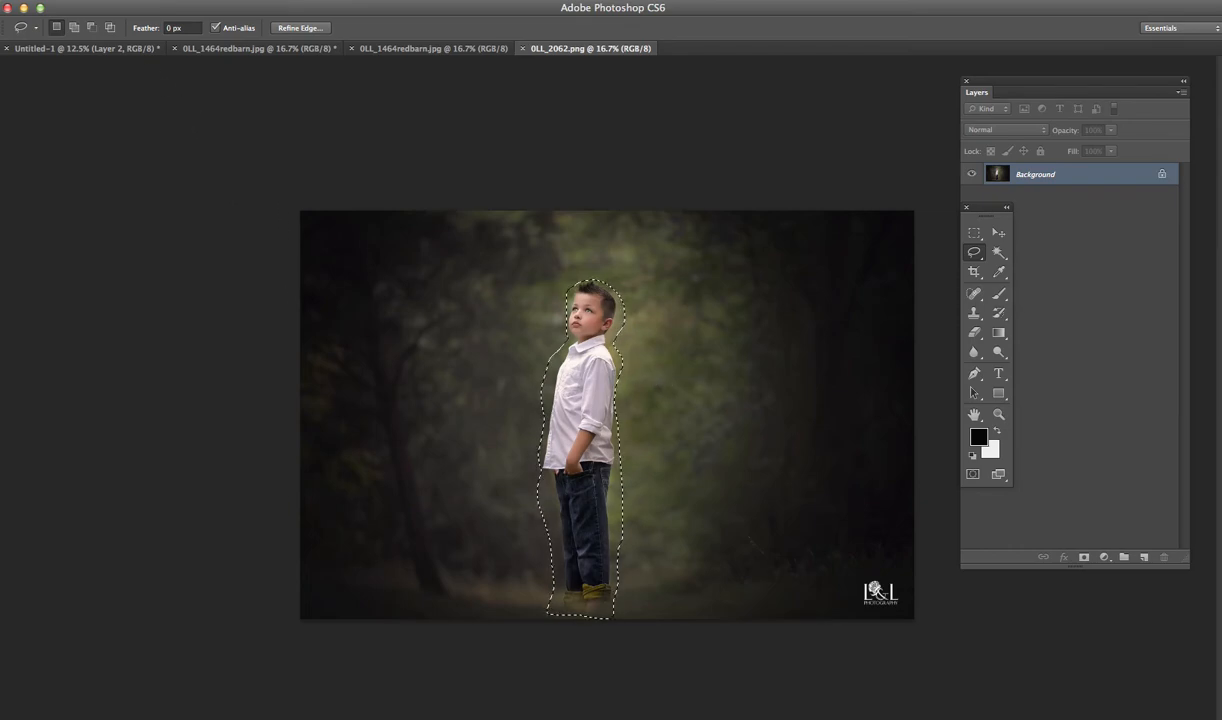
{"action": "left_click", "coordinate": [59, 1]}
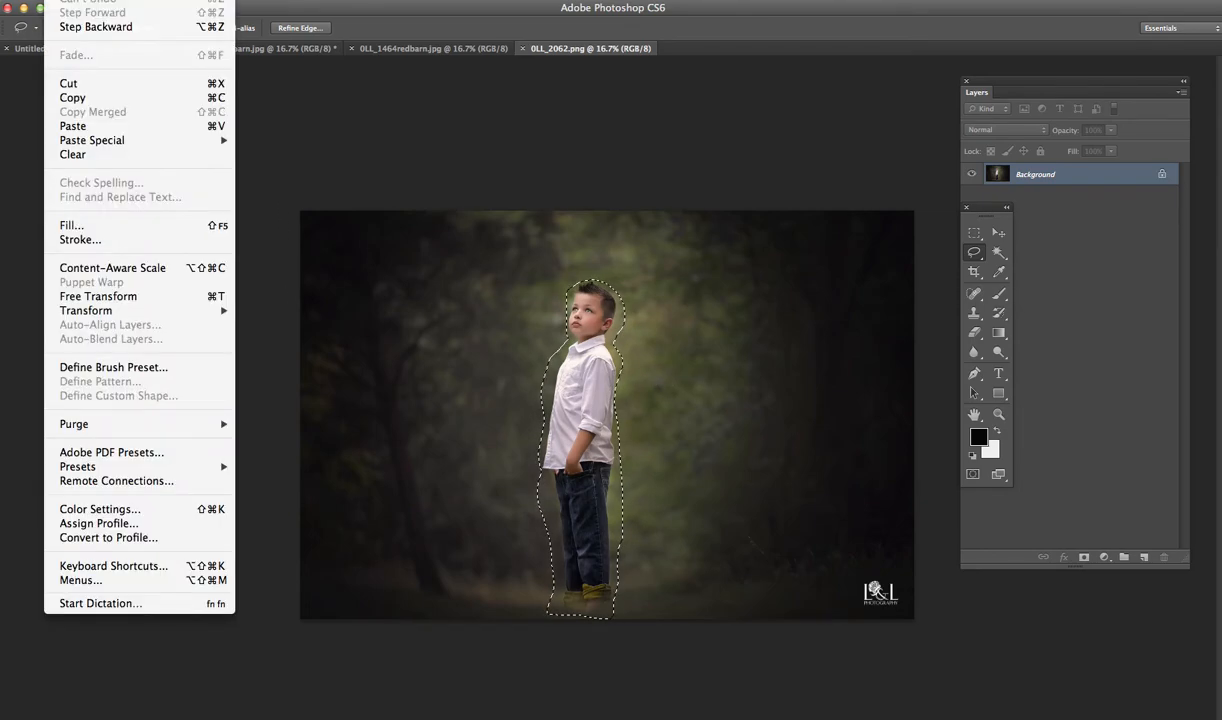
{"action": "left_click", "coordinate": [86, 100]}
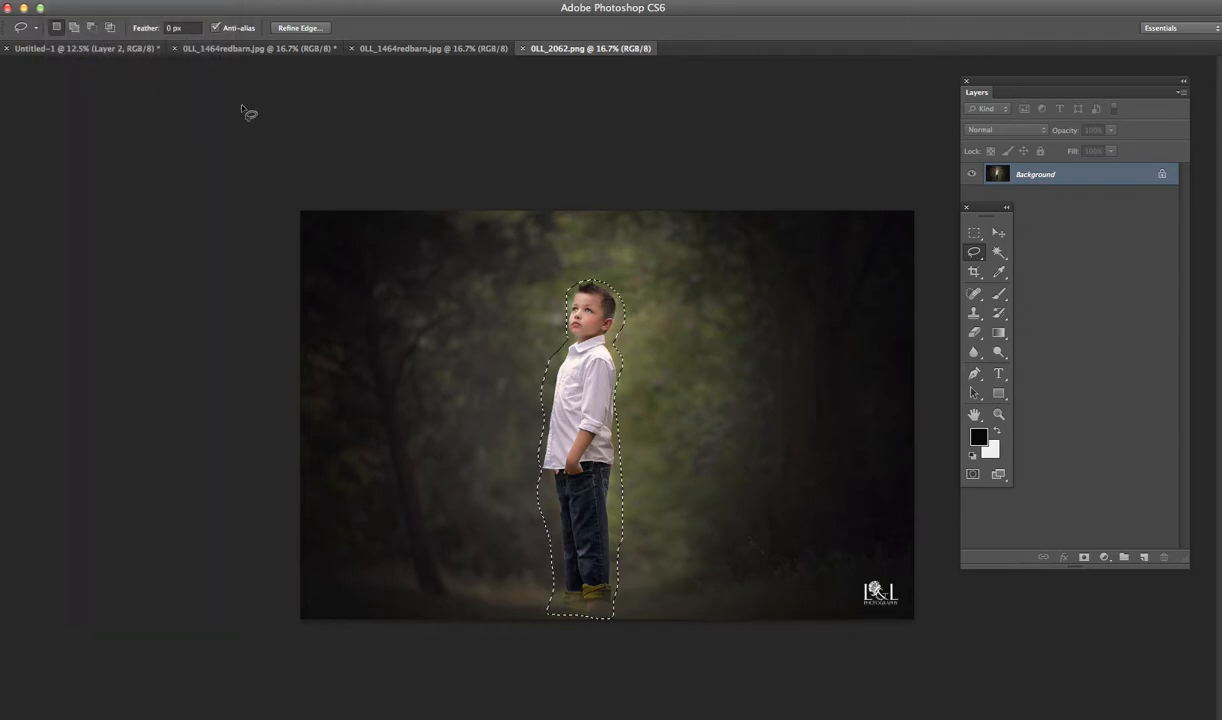
- Paste the copied boy into the 0LL_1464redbarn.jpg background that has no subject in it
{"action": "left_click", "coordinate": [300, 48]}
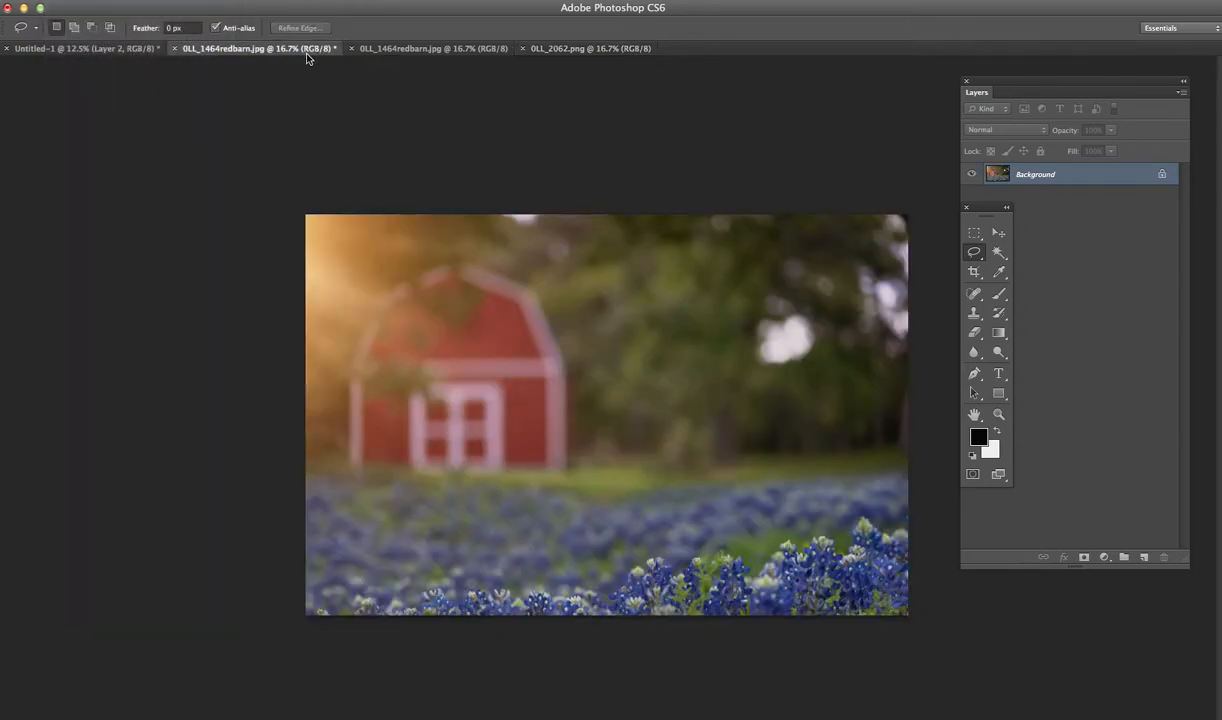
{"action": "left_click", "coordinate": [56, 0]}
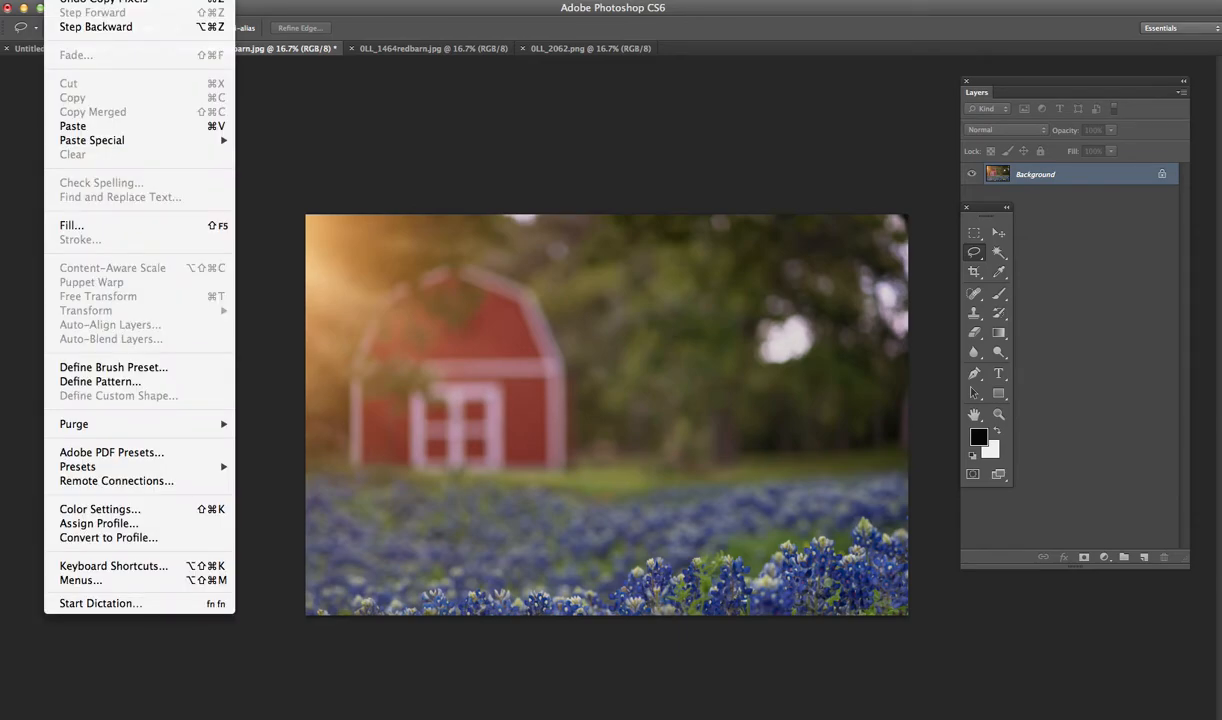
{"action": "left_click", "coordinate": [56, 0]}
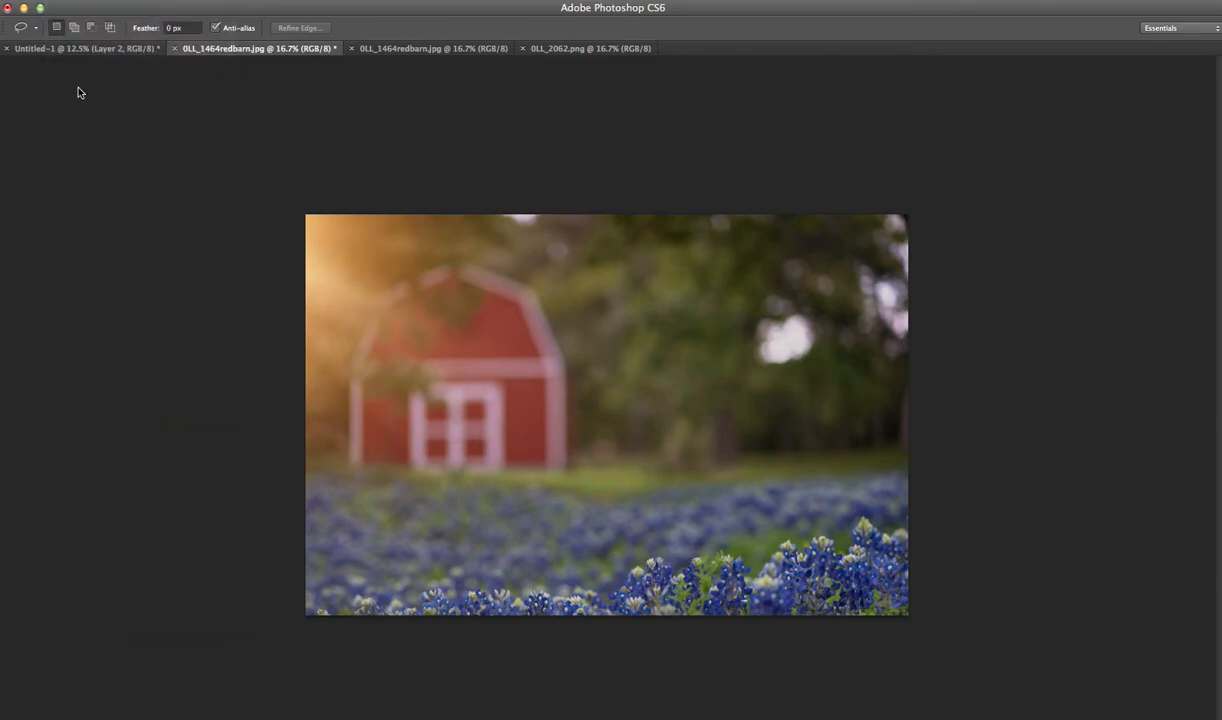
{"action": "left_click", "coordinate": [189, 57]}
{"action": "left_click", "coordinate": [56, 0]}
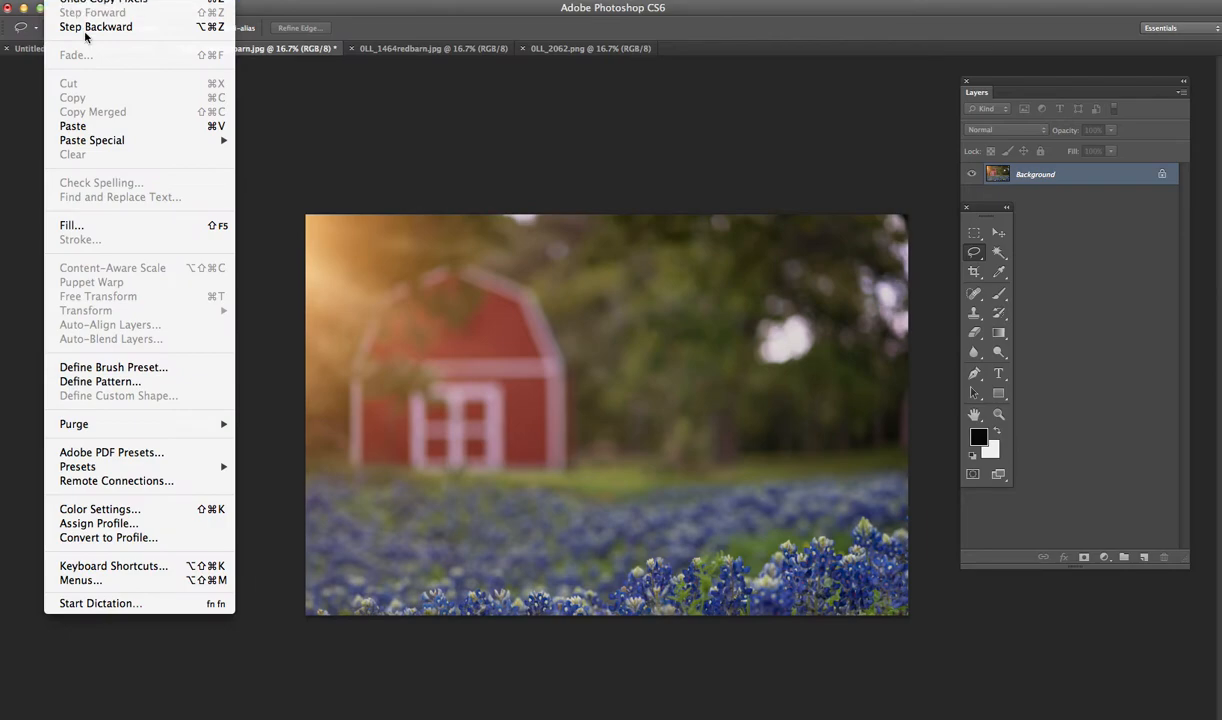
{"action": "left_click", "coordinate": [113, 126]}
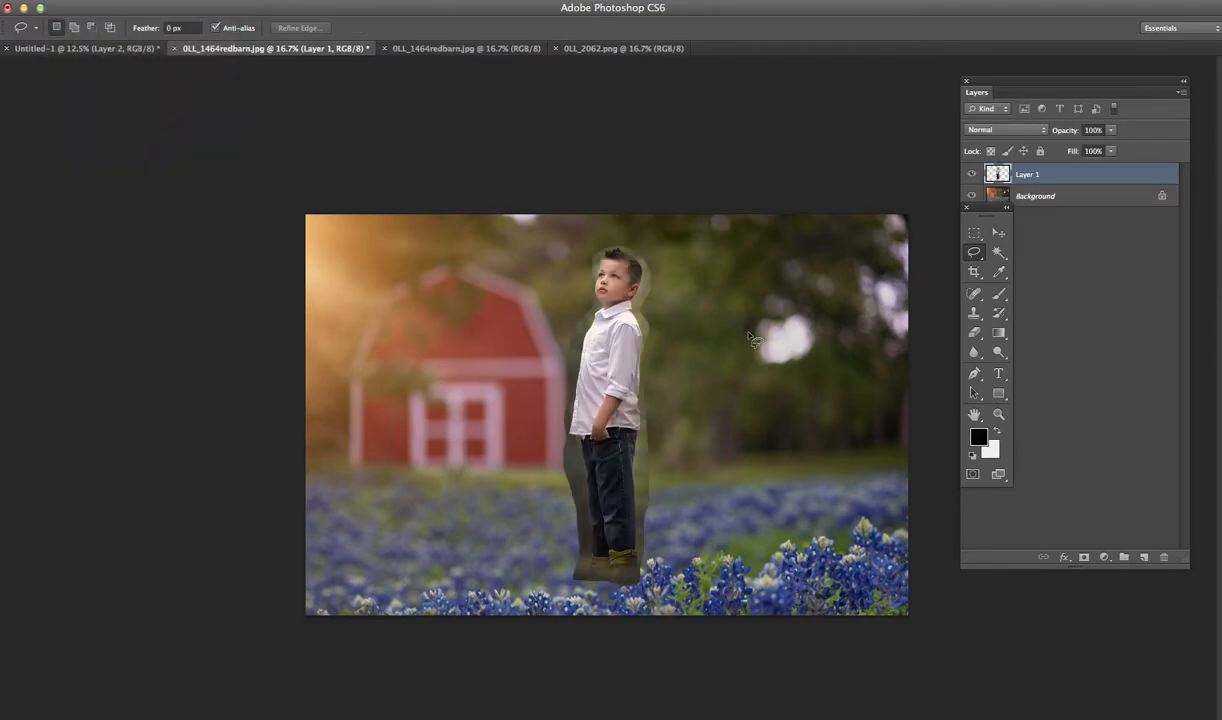
- Move the boy over the bluebonnets to the right of the barn, scale him down to about 88%, and apply the transformation
{"action": "key", "text": "v"}
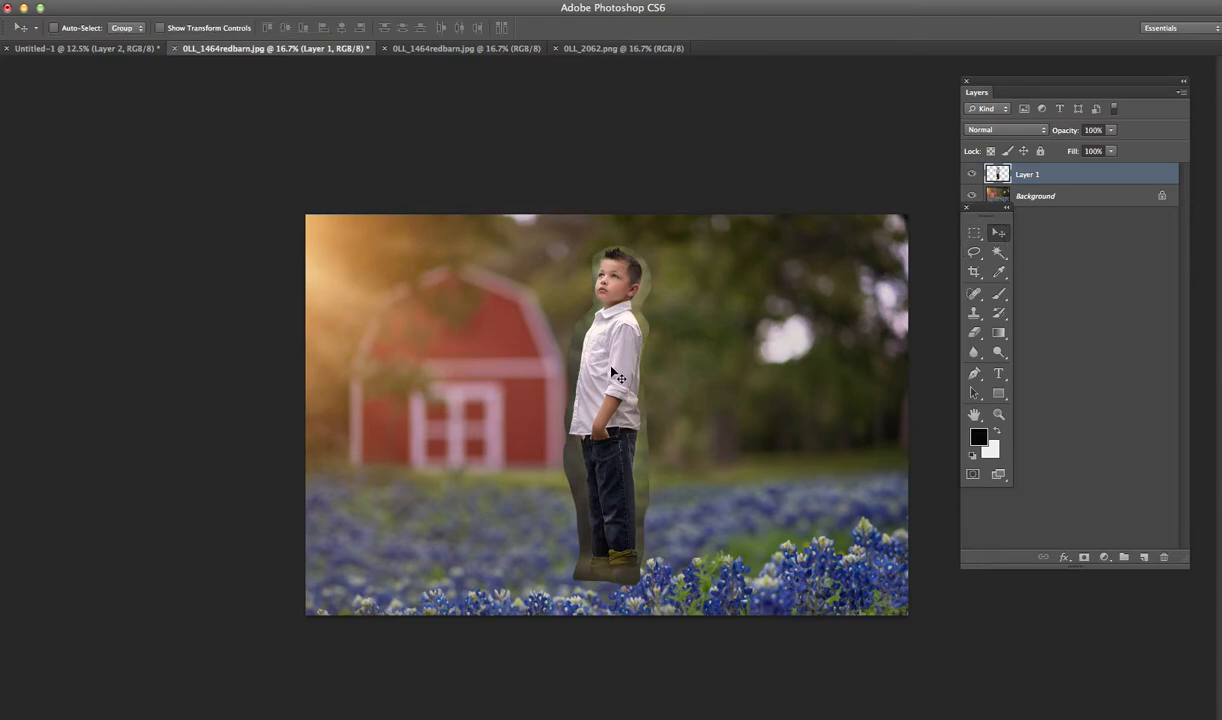
{"action": "left_click_drag", "start_coordinate": [616, 358], "coordinate": [756, 366]}
{"action": "key", "text": "ctrl+t"}
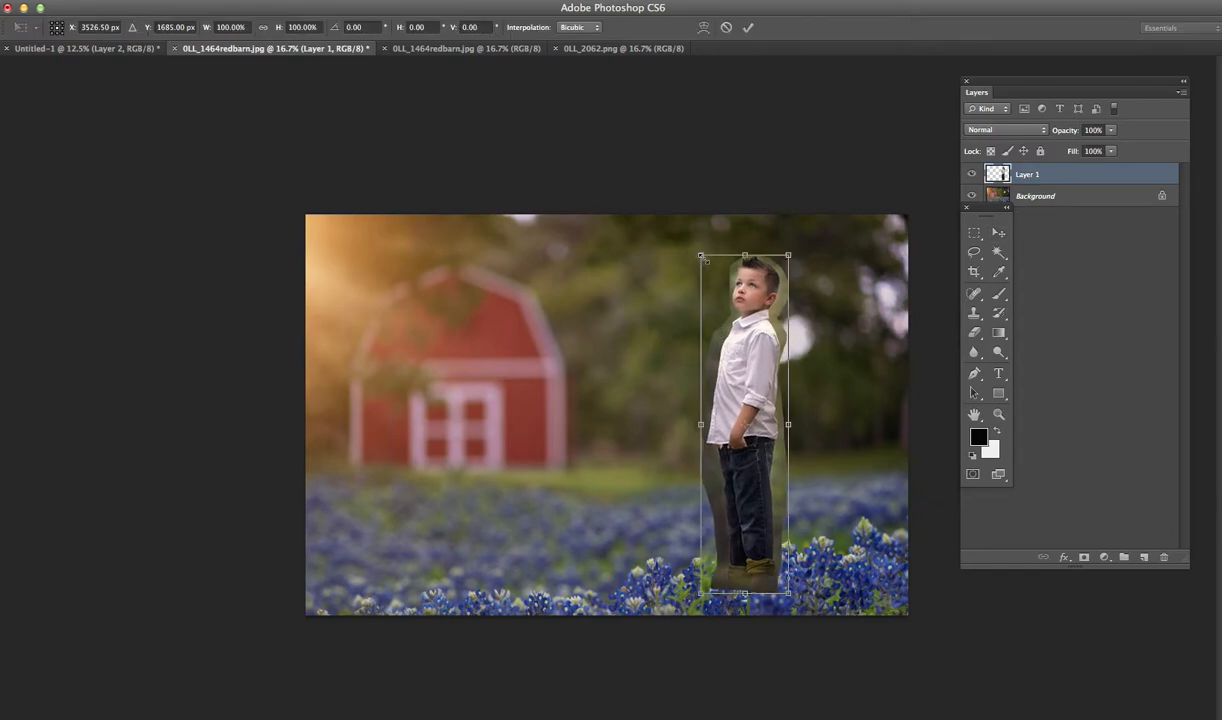
{"action": "left_click_drag", "start_coordinate": [703, 257], "coordinate": [716, 304]}
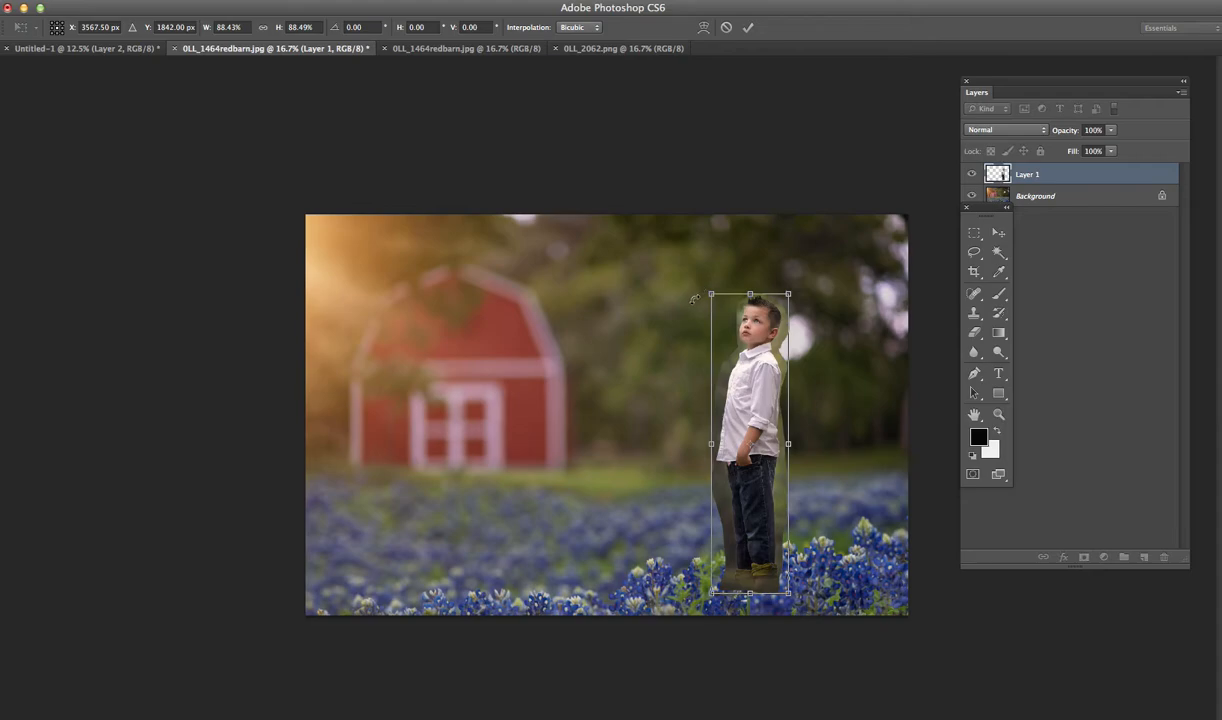
{"action": "left_click", "coordinate": [998, 235]}
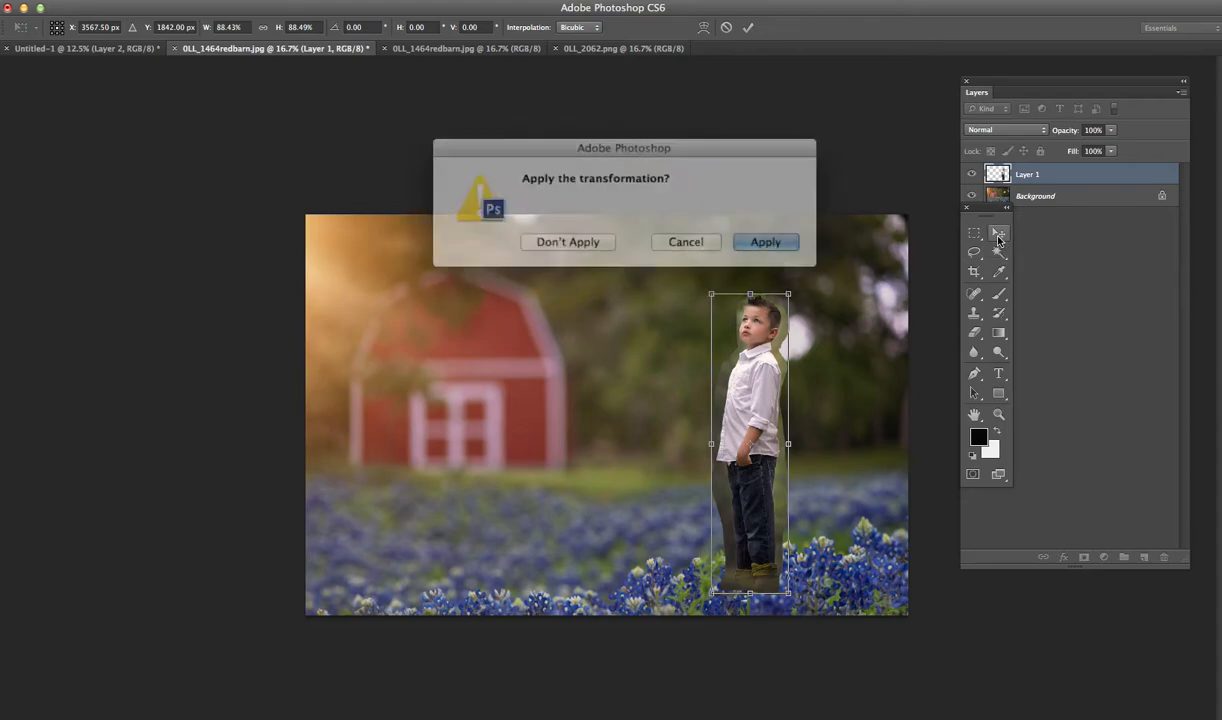
{"action": "left_click", "coordinate": [765, 239]}
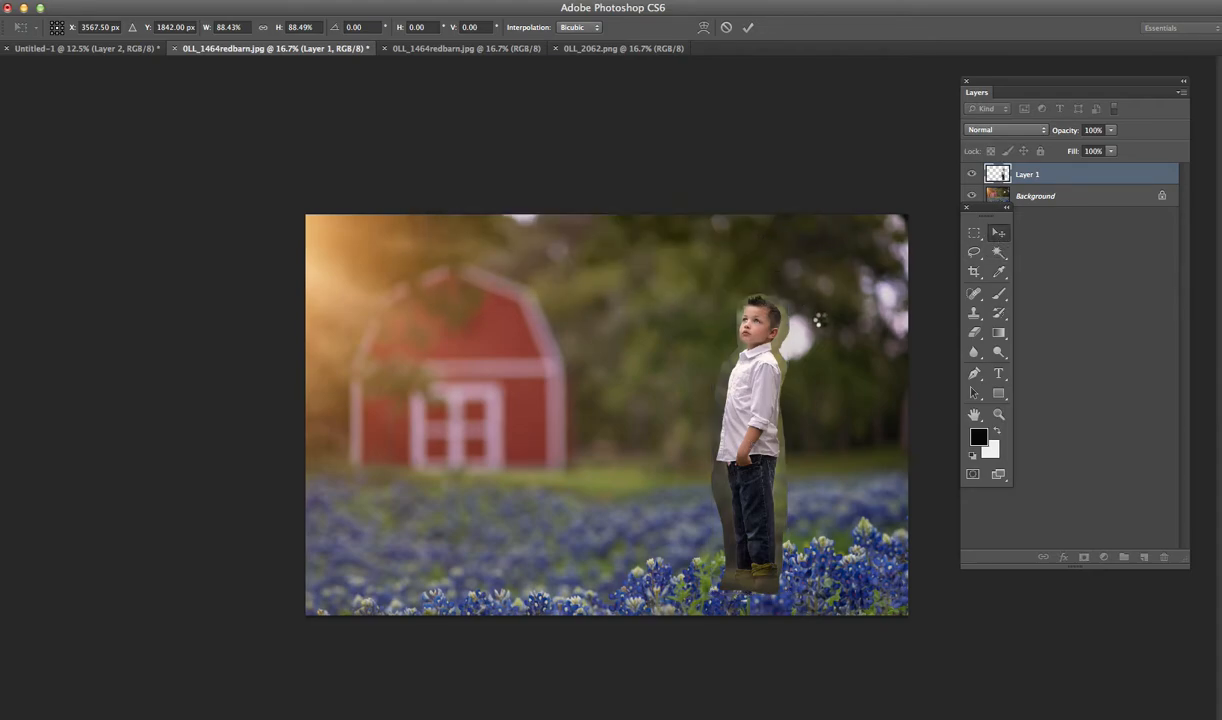
- Add a layer mask to Layer 1 and paint black with an 80 px soft brush to hide the old background around the boy
{"action": "left_click_drag", "start_coordinate": [980, 218], "coordinate": [224, 155]}
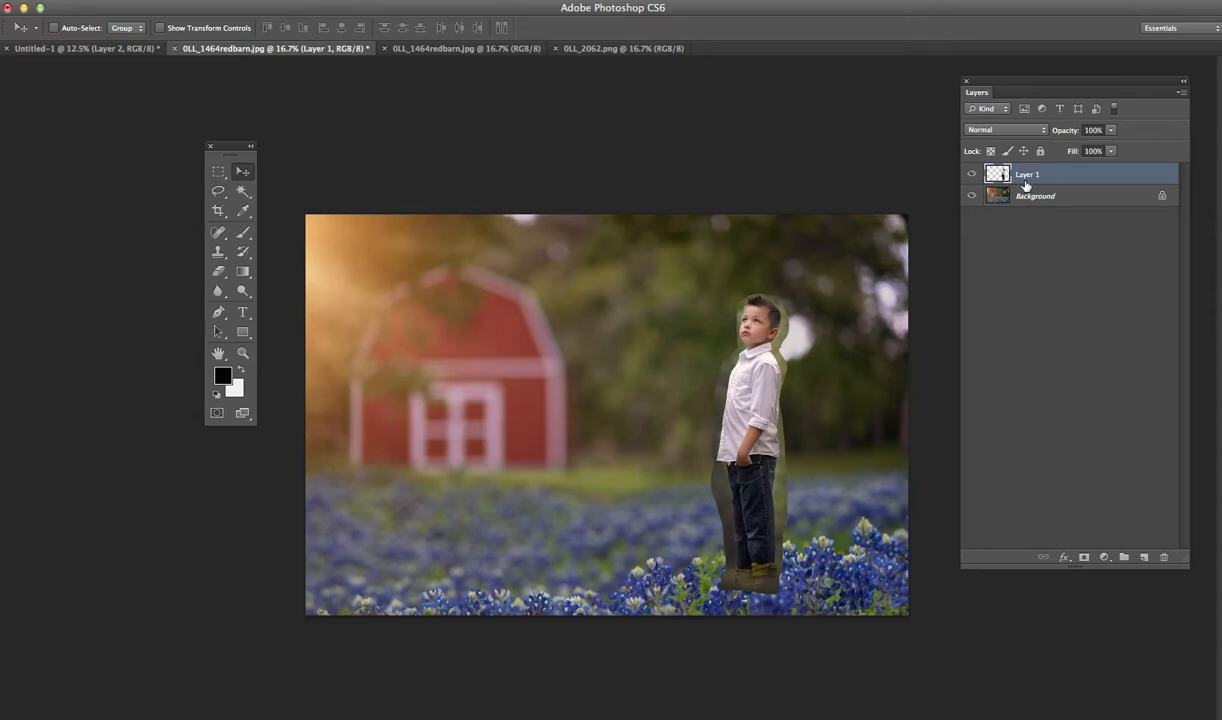
{"action": "left_click", "coordinate": [1084, 557]}
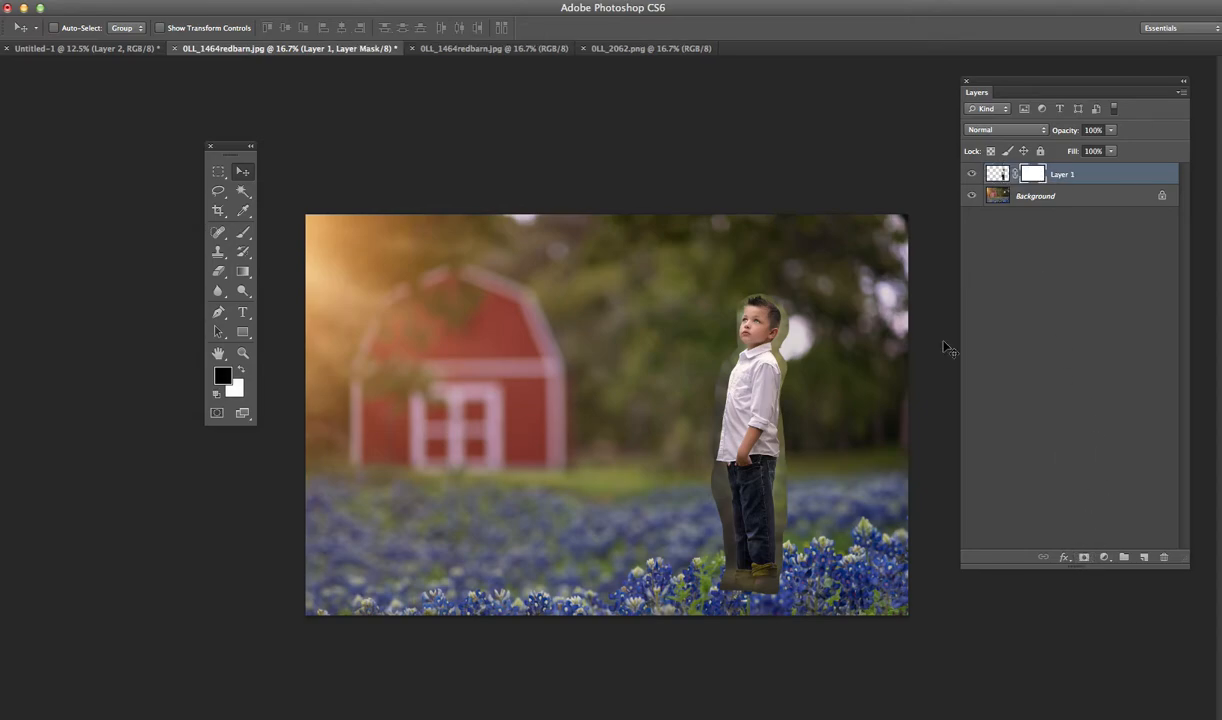
{"action": "left_click", "coordinate": [242, 232]}
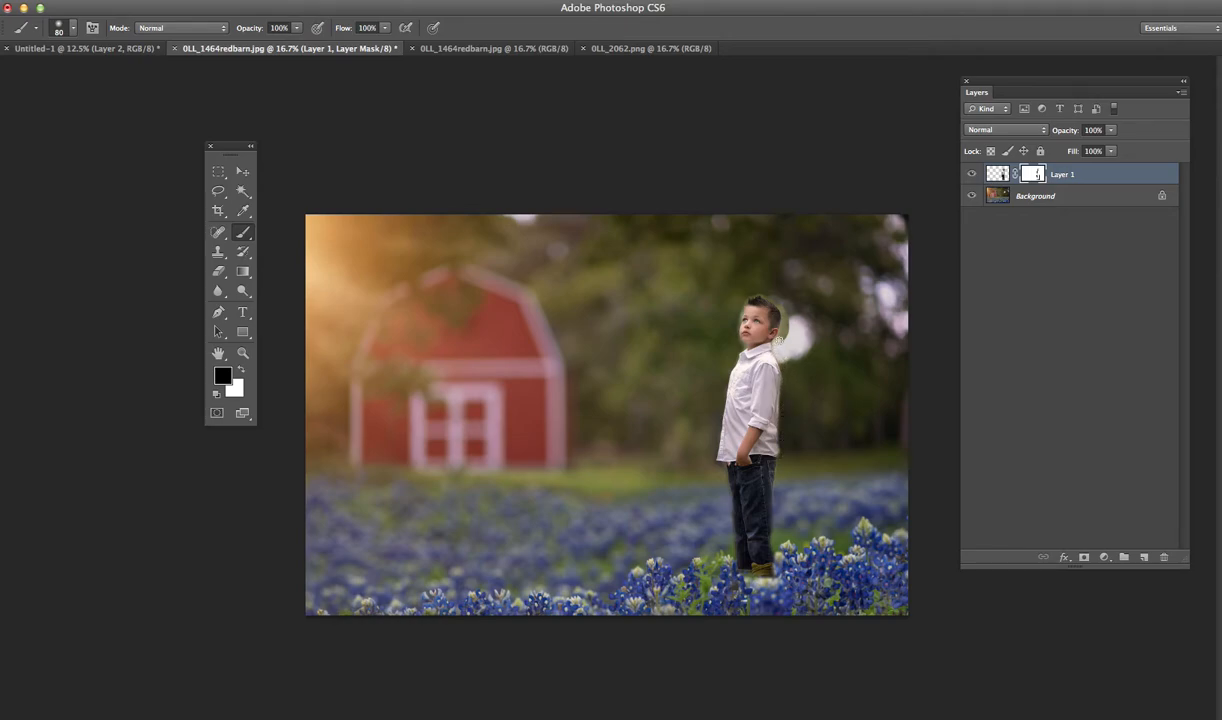
{"action": "left_click_drag", "start_coordinate": [785, 337], "coordinate": [786, 325]}
- Switch the brush to the hard round preset with 100% hardness
{"action": "left_click", "coordinate": [57, 28]}
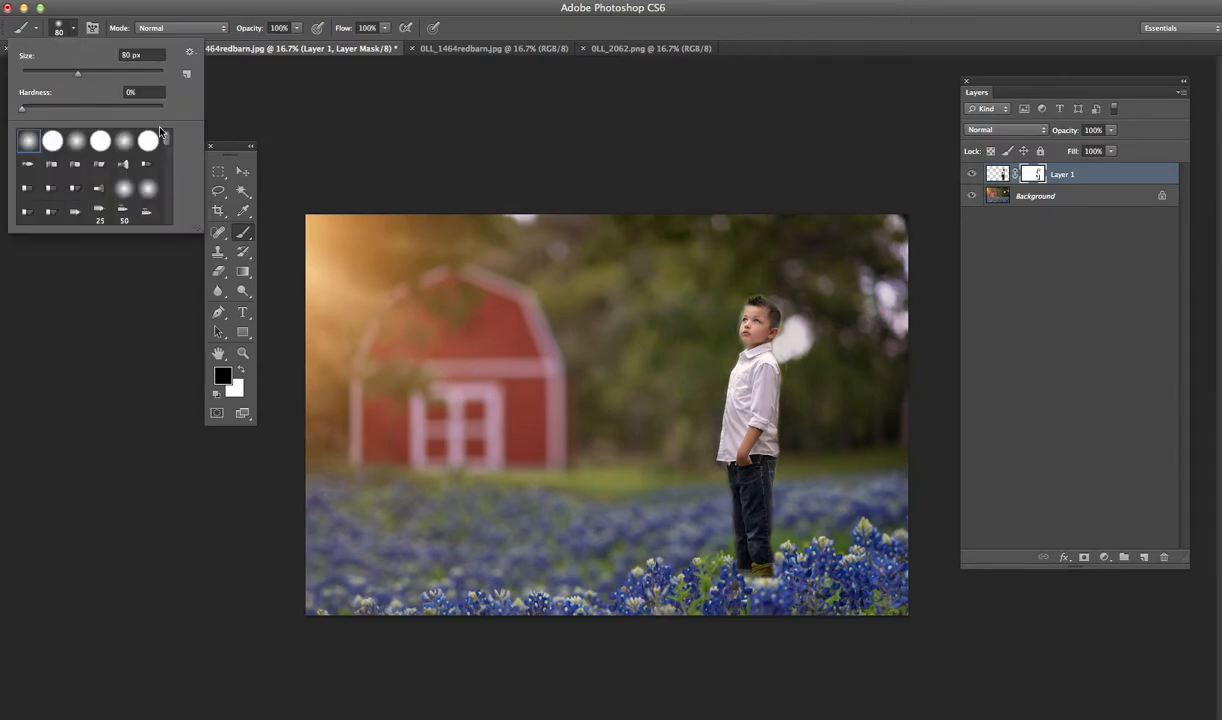
{"action": "key", "text": "Tab"}
{"action": "key", "text": "Tab"}
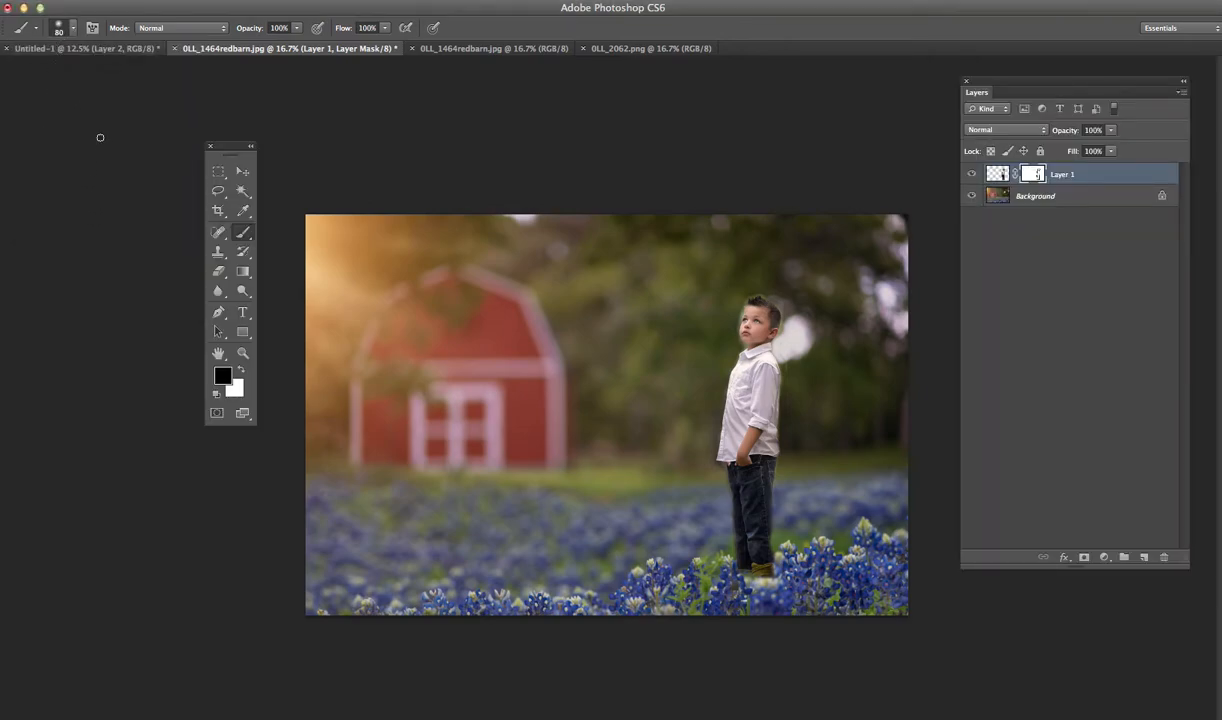
{"action": "left_click", "coordinate": [58, 28]}
{"action": "left_click", "coordinate": [51, 141]}
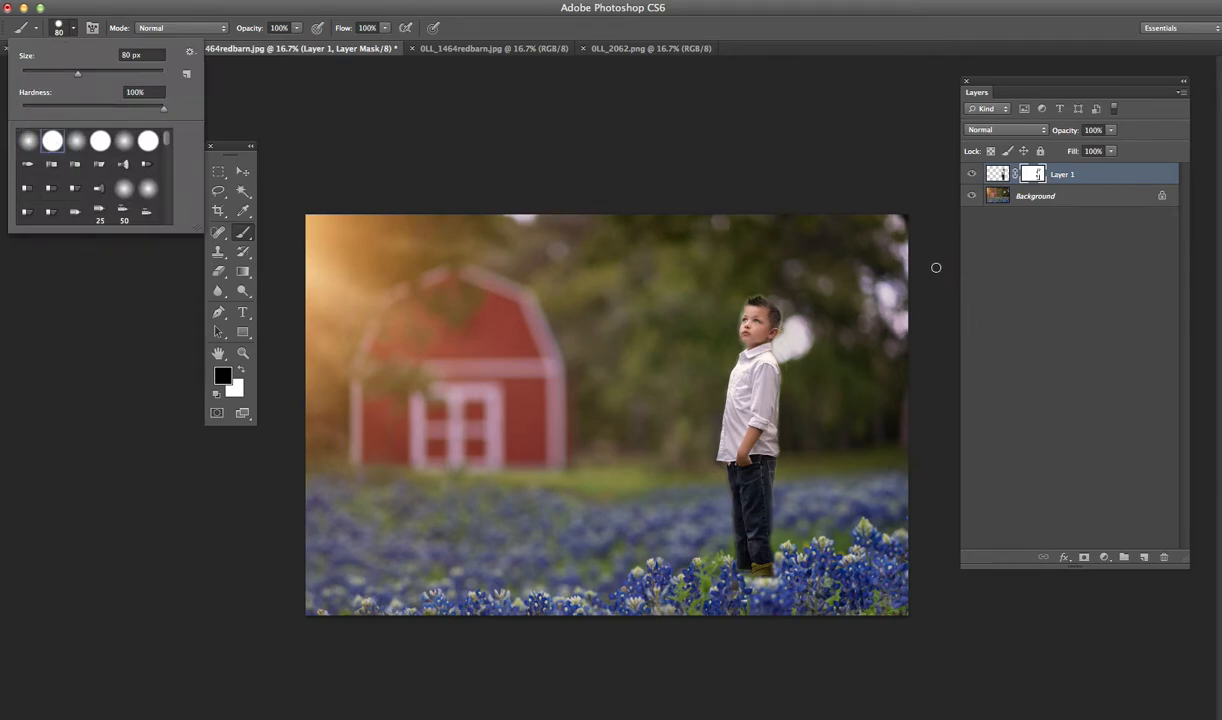
- Reduce the brush to 9 px and paint on the mask close along the edges of the boy's head
{"action": "key", "text": "z"}
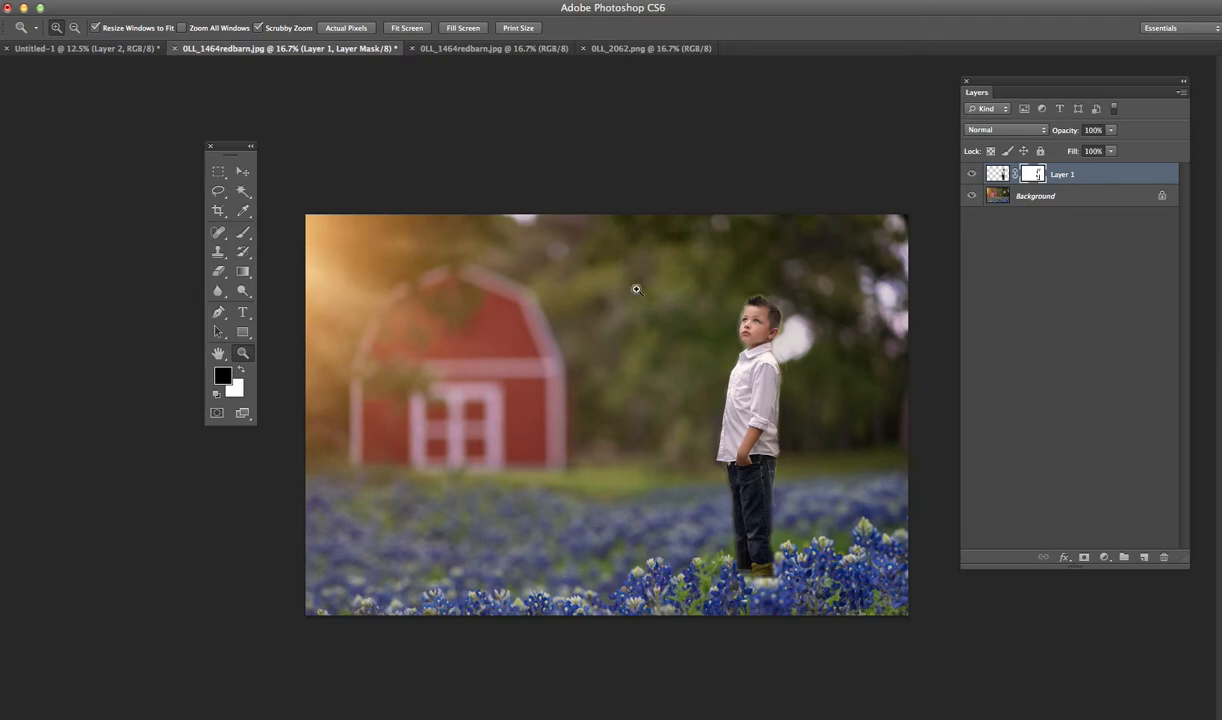
{"action": "left_click", "coordinate": [767, 301]}
{"action": "left_click", "coordinate": [767, 301]}
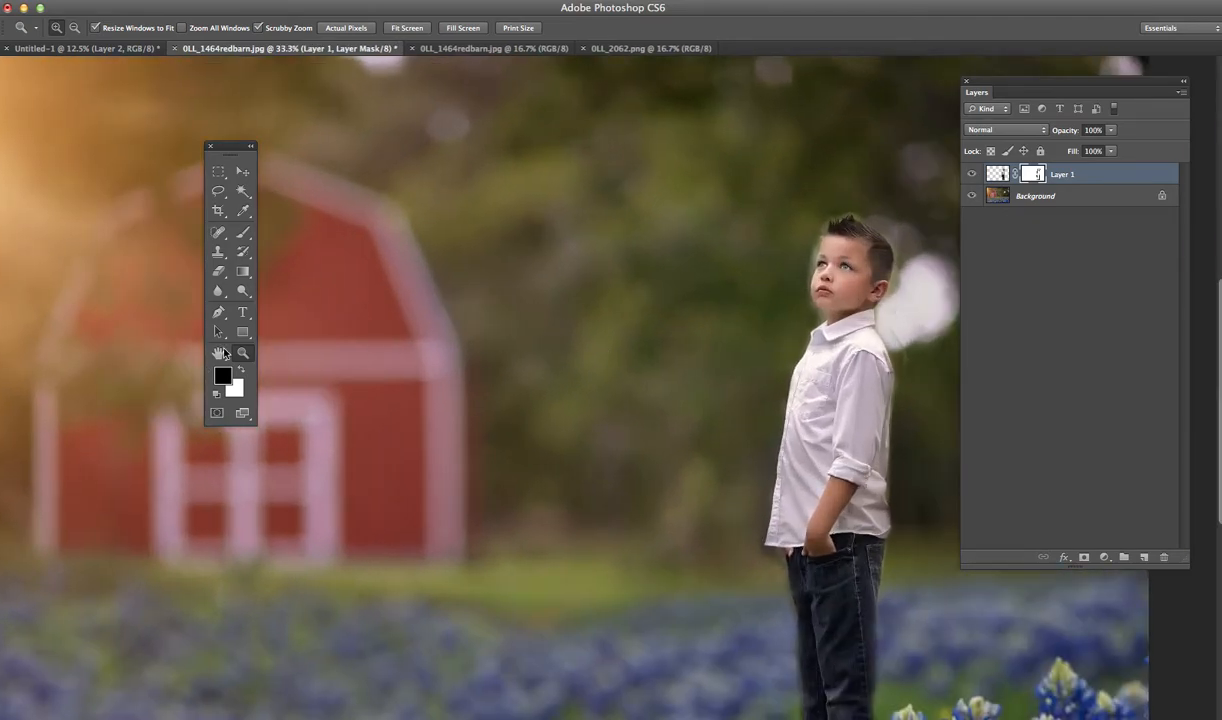
{"action": "key", "text": "h"}
{"action": "left_click_drag", "start_coordinate": [693, 311], "coordinate": [554, 321]}
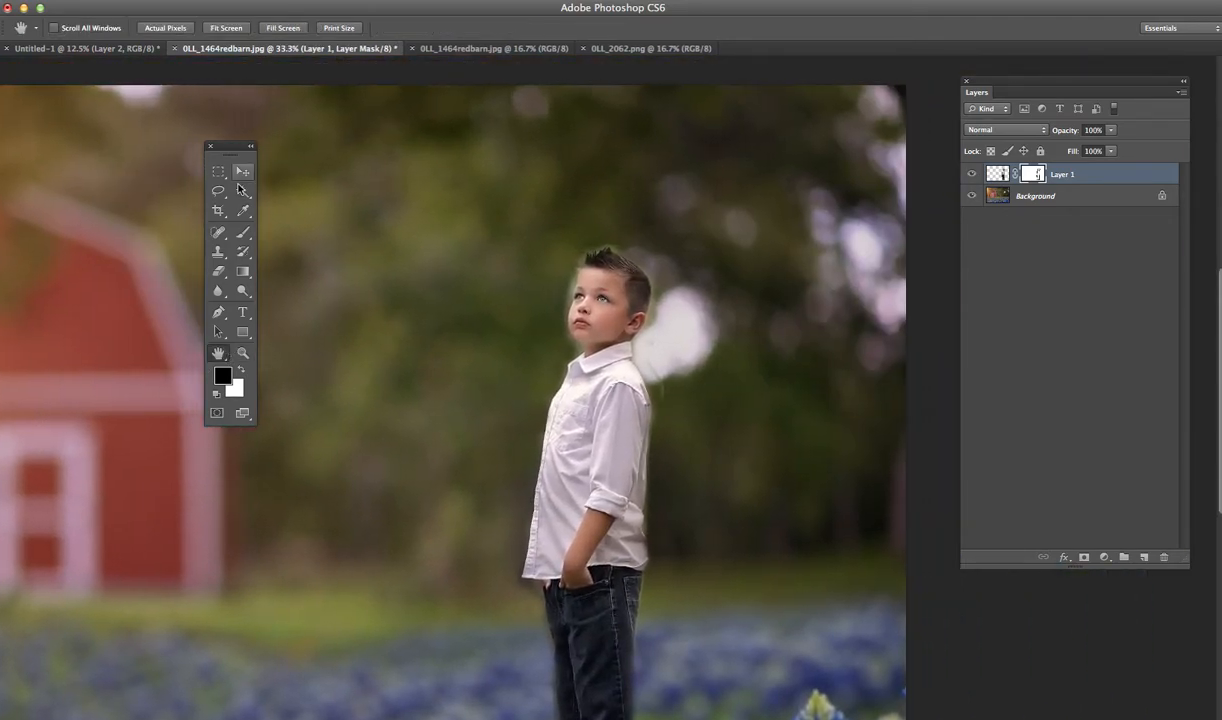
{"action": "left_click", "coordinate": [243, 232]}
{"action": "key", "text": "bracketleft"}
{"action": "key", "text": "bracketleft"}
{"action": "key", "text": "bracketleft"}
{"action": "key", "text": "bracketleft"}
{"action": "key", "text": "bracketleft"}
{"action": "key", "text": "bracketleft"}
{"action": "key", "text": "bracketleft"}
{"action": "key", "text": "bracketleft"}
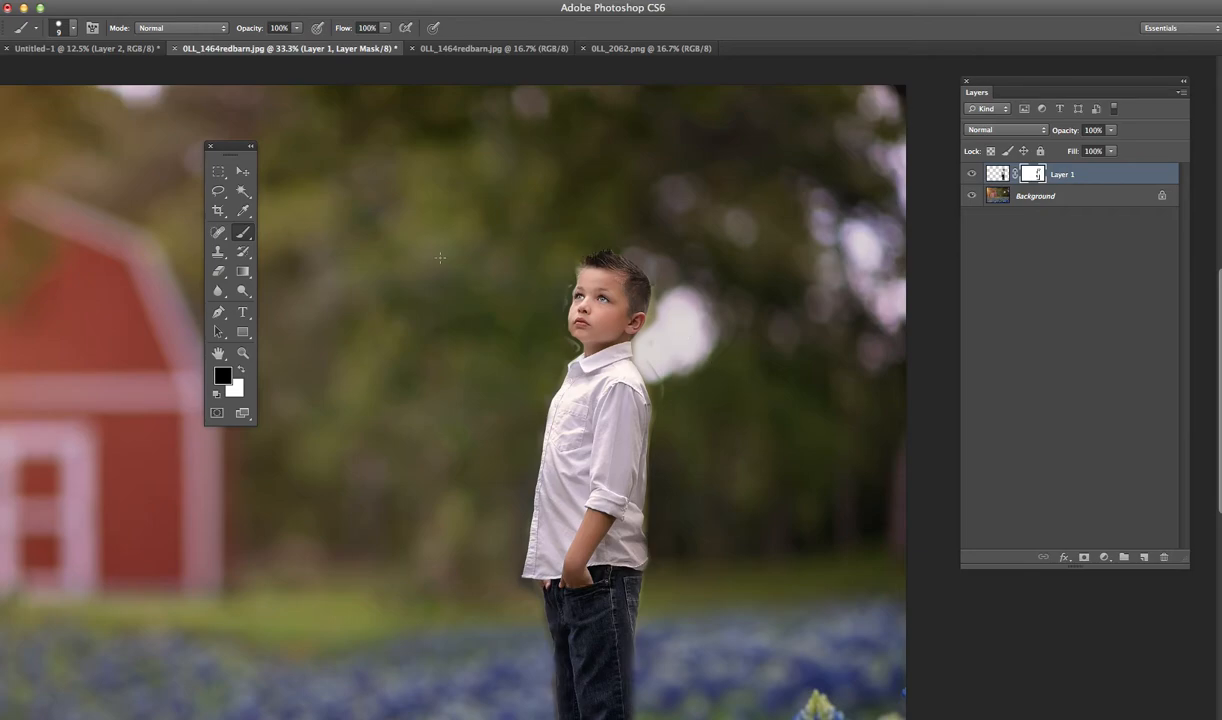
- Switch to a soft round brush at 40 px, enlarge it to 50 px, and mask out the remaining fringe around the boy's head and shirt
{"action": "left_click", "coordinate": [60, 28]}
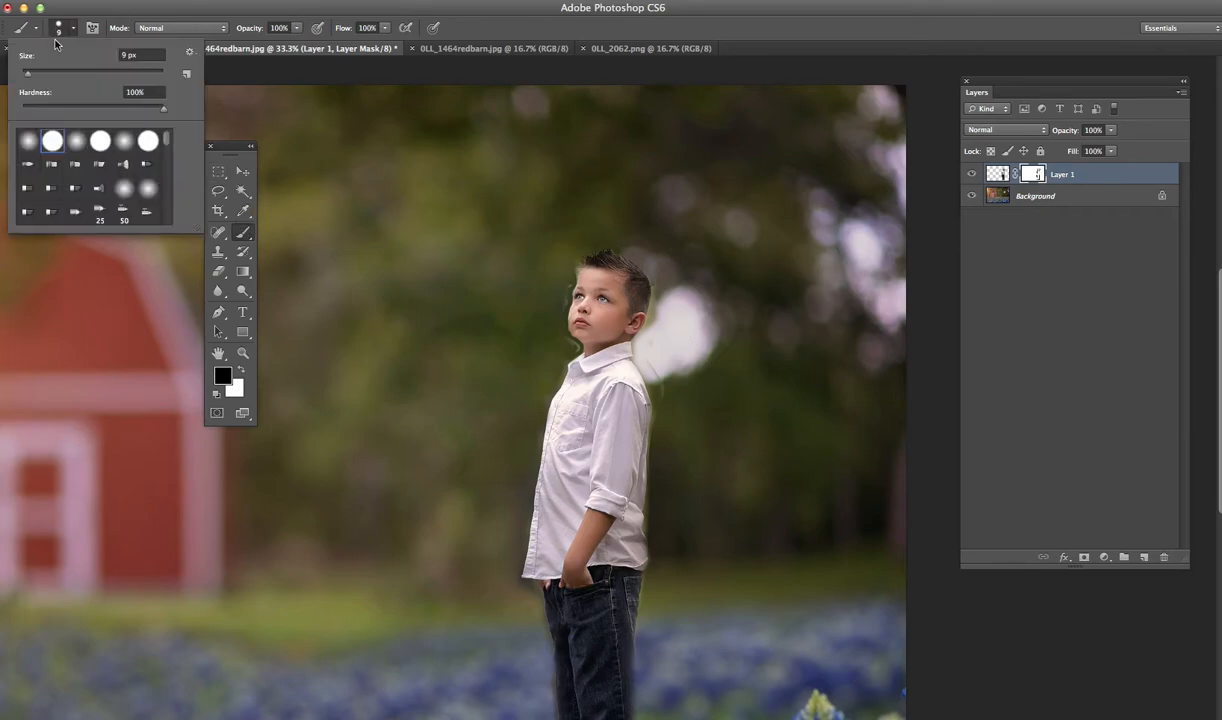
{"action": "left_click", "coordinate": [30, 139]}
{"action": "left_click", "coordinate": [287, 108]}
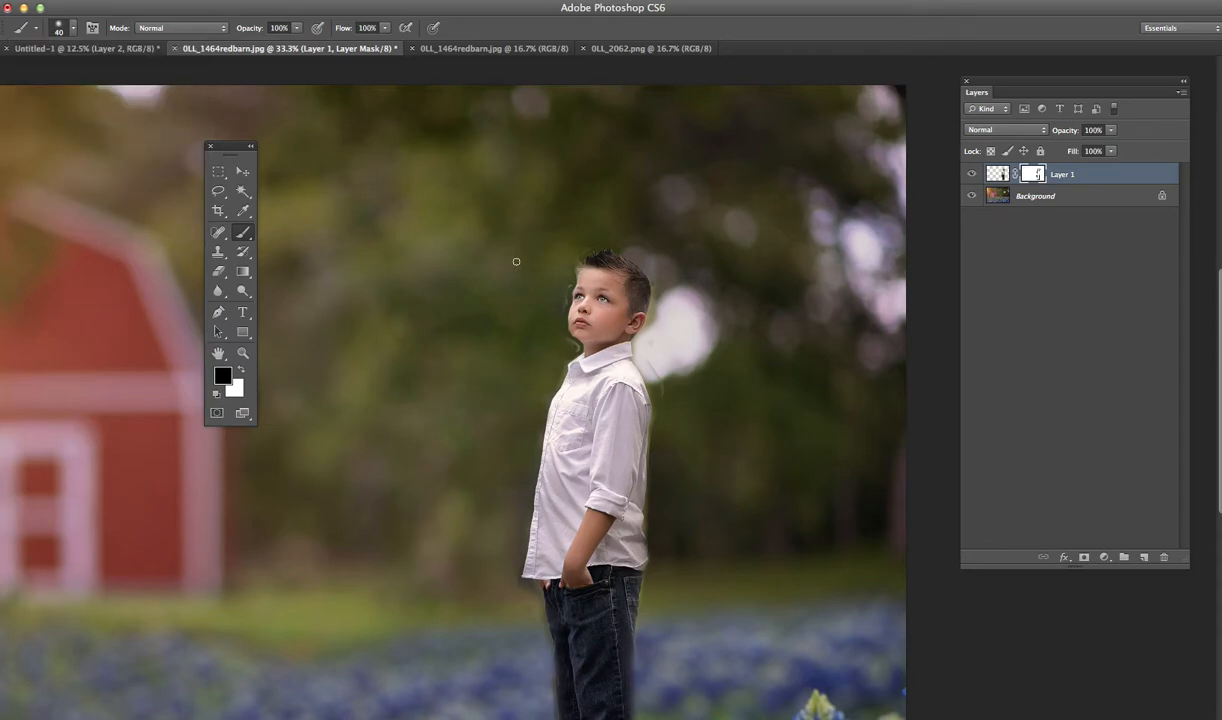
{"action": "key", "text": "bracketright"}
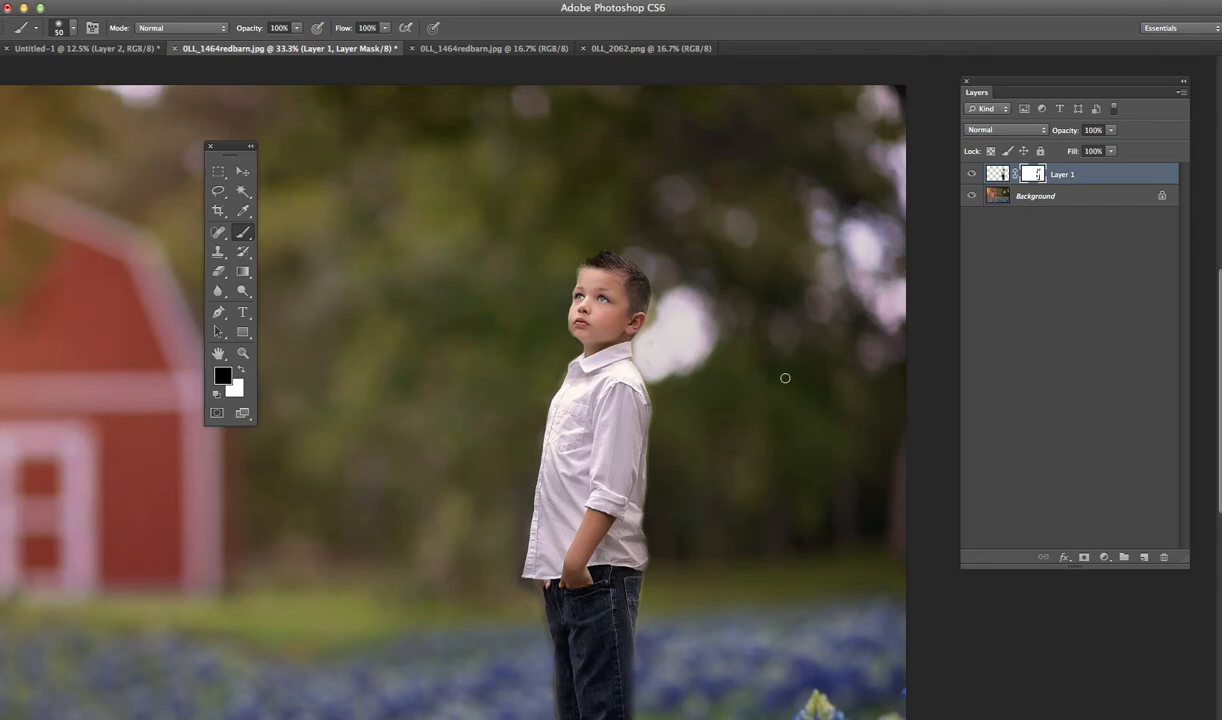
- Paint black over the boy's shoes on the mask with the 50 px brush, restore them with white, and set the foreground back to black
{"action": "left_click", "coordinate": [237, 354]}
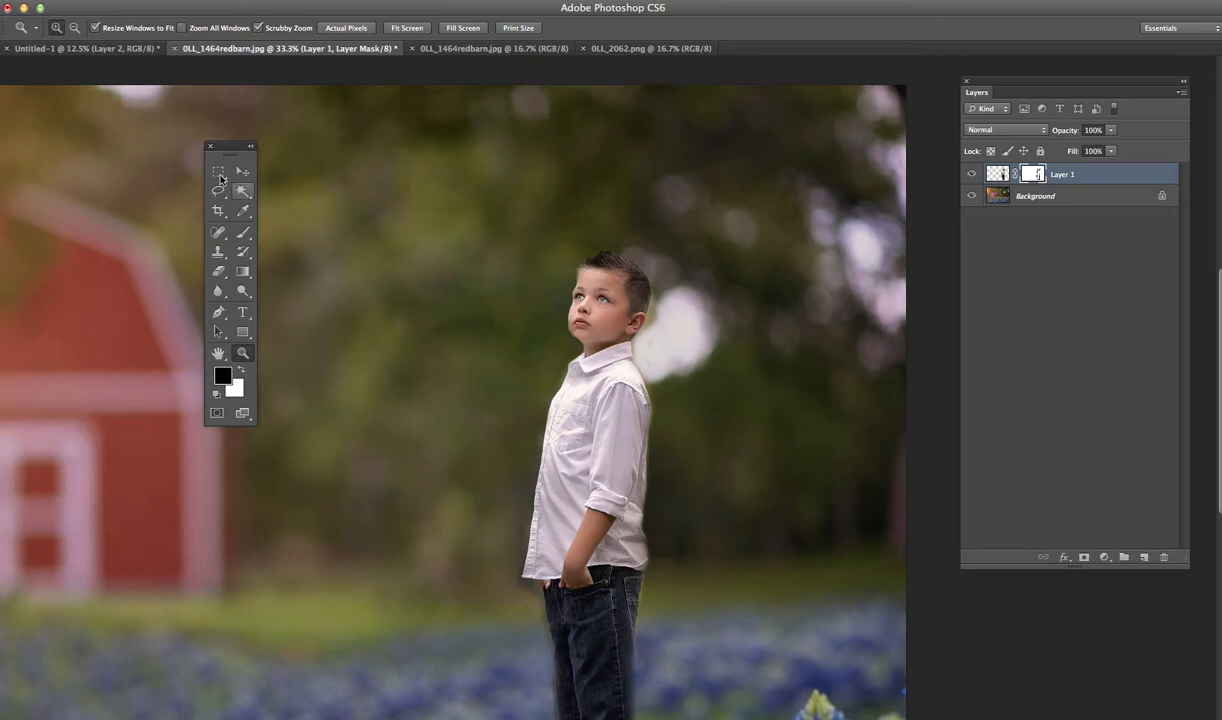
{"action": "left_click", "coordinate": [73, 28]}
{"action": "left_click", "coordinate": [493, 270]}
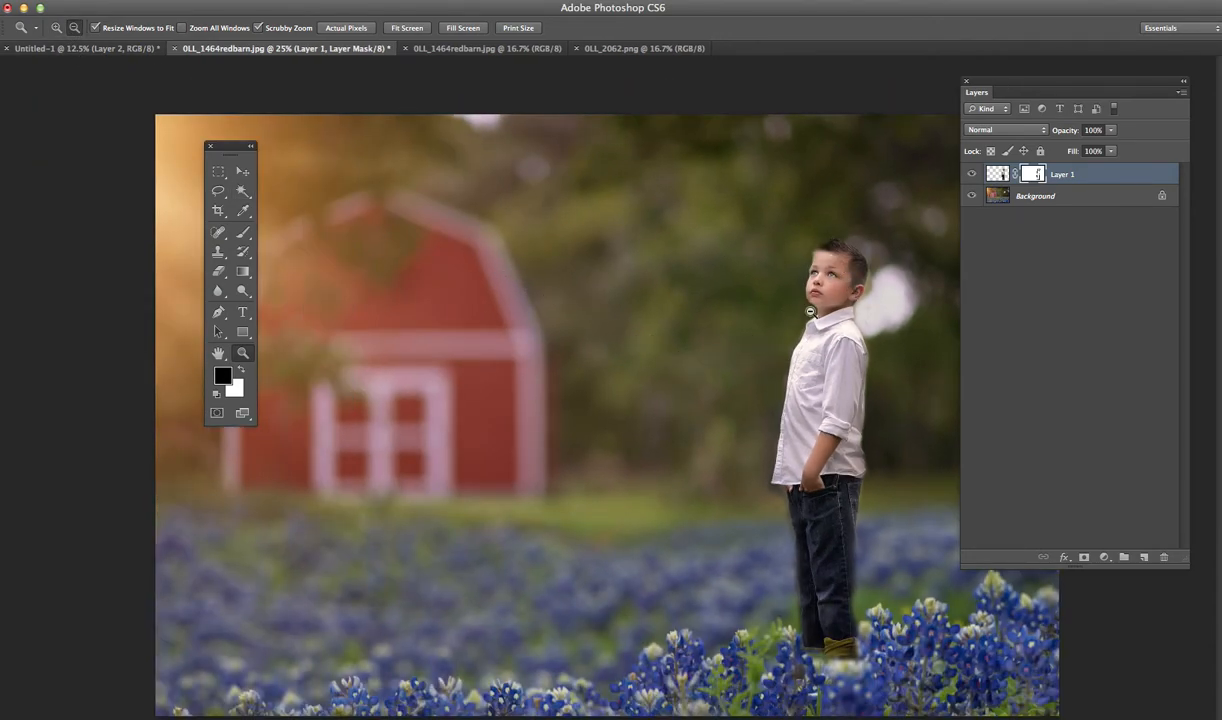
{"action": "left_click", "coordinate": [620, 290]}
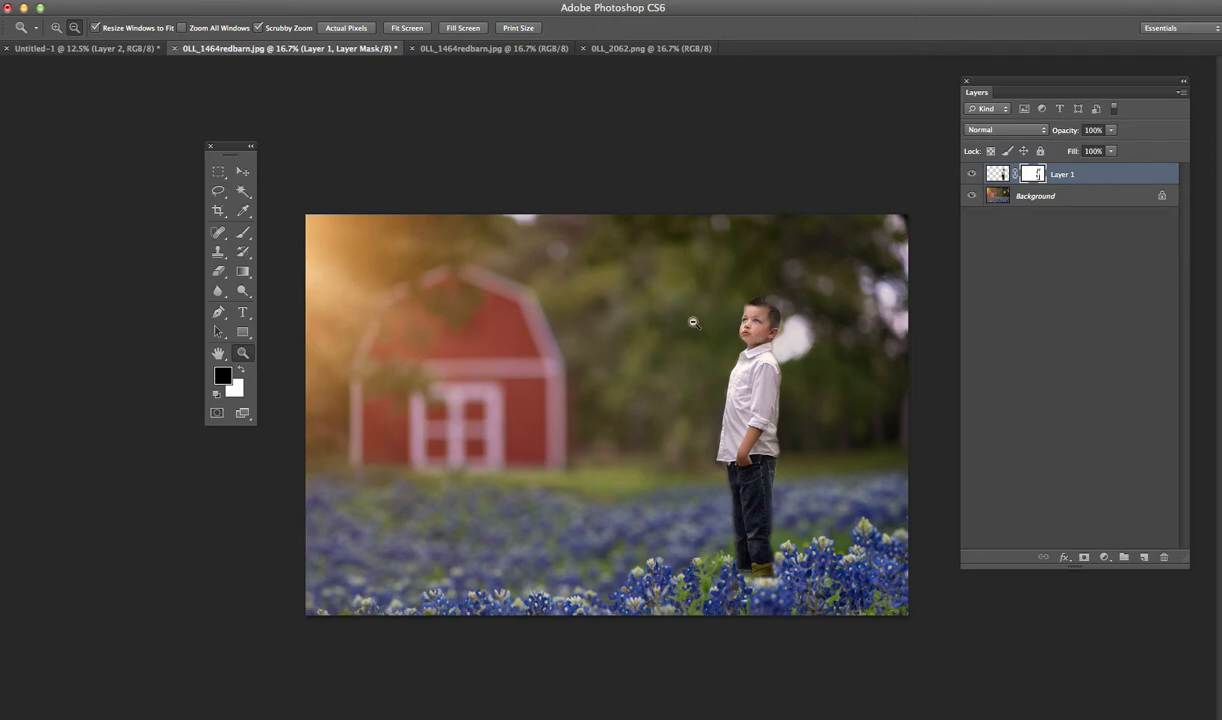
{"action": "left_click", "coordinate": [247, 234]}
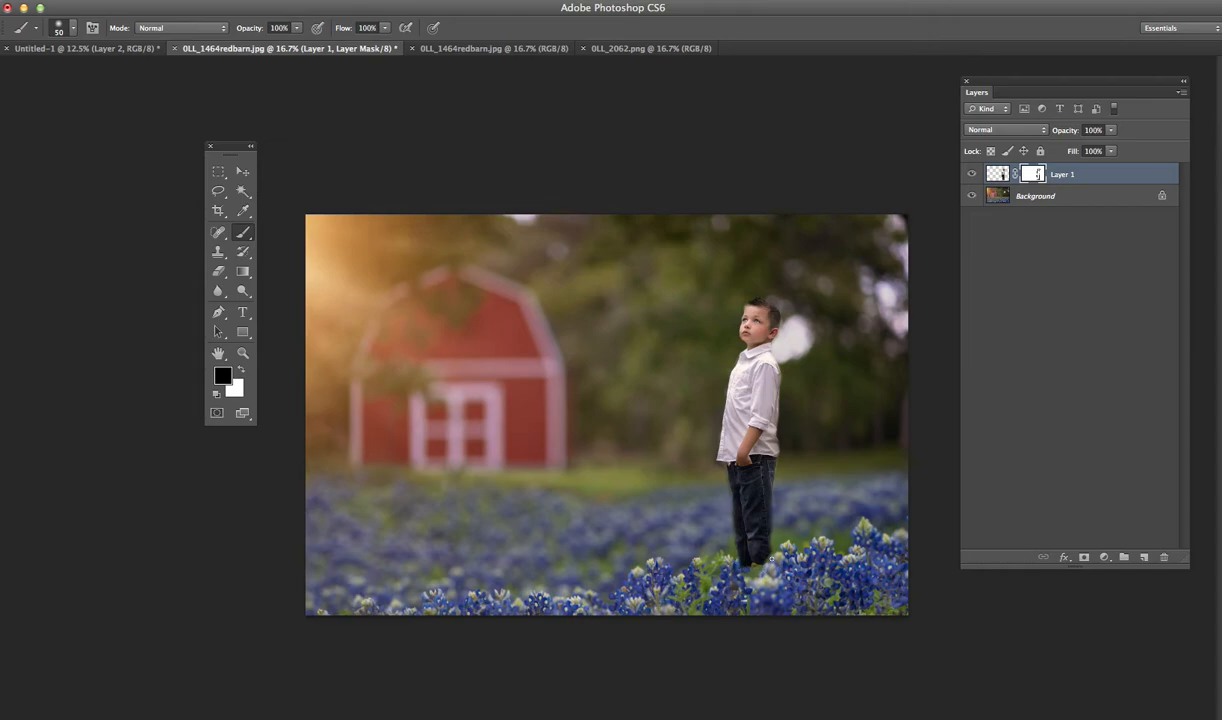
{"action": "left_click", "coordinate": [240, 369]}
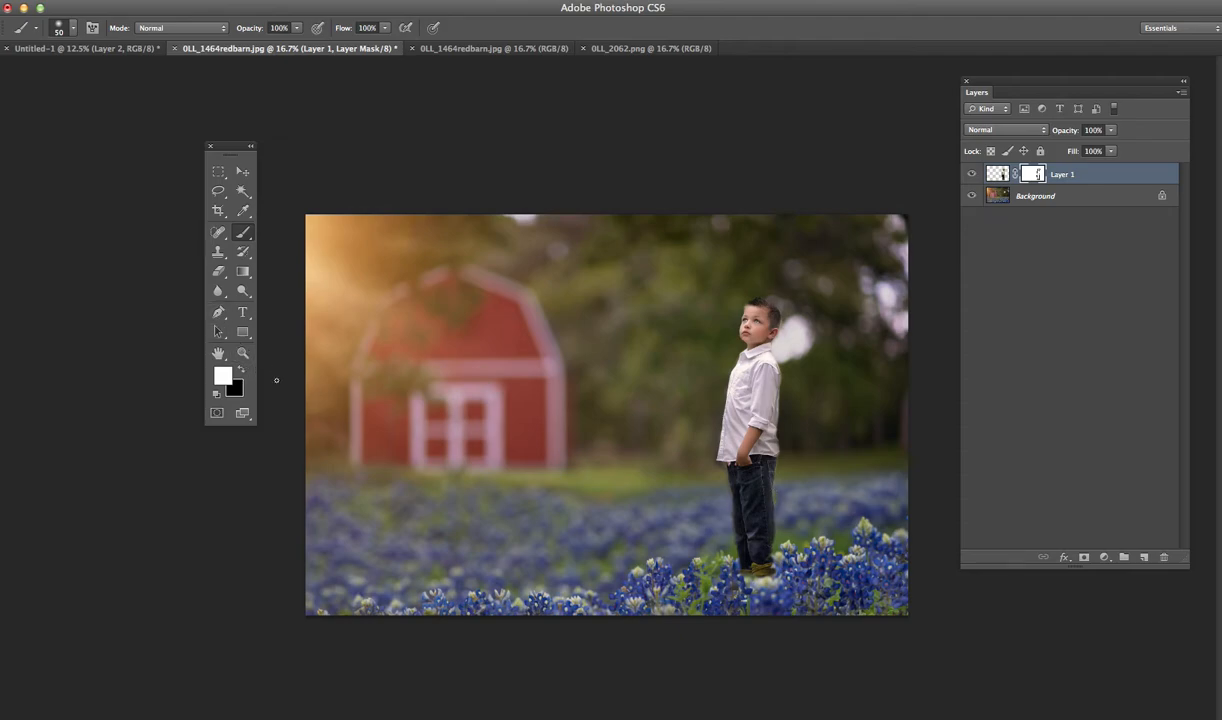
{"action": "left_click", "coordinate": [241, 369]}
- Lasso the tall bluebonnet among the foreground flowers to the right of the boy
{"action": "left_click", "coordinate": [218, 191]}
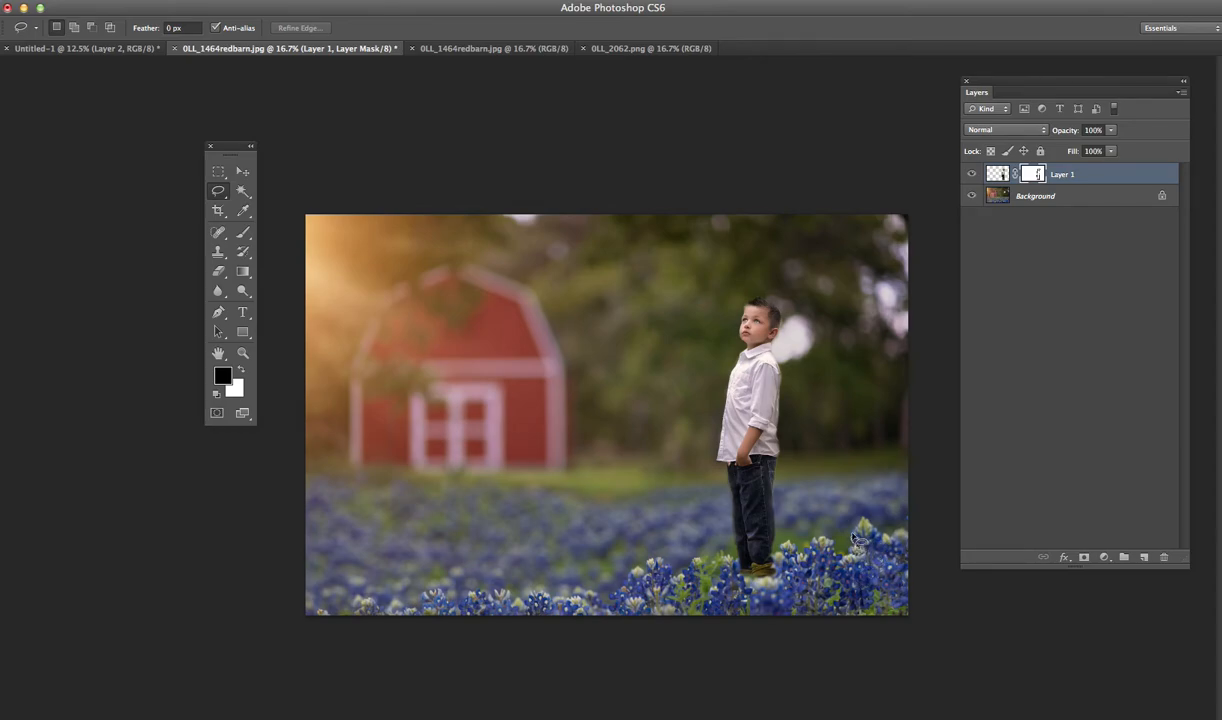
{"action": "mouse_move", "coordinate": [872, 530]}
{"action": "left_mouse_down"}
{"action": "mouse_move", "coordinate": [858, 518]}
{"action": "mouse_move", "coordinate": [850, 540]}
{"action": "mouse_move", "coordinate": [865, 552]}
{"action": "mouse_move", "coordinate": [872, 530]}
{"action": "left_mouse_up"}
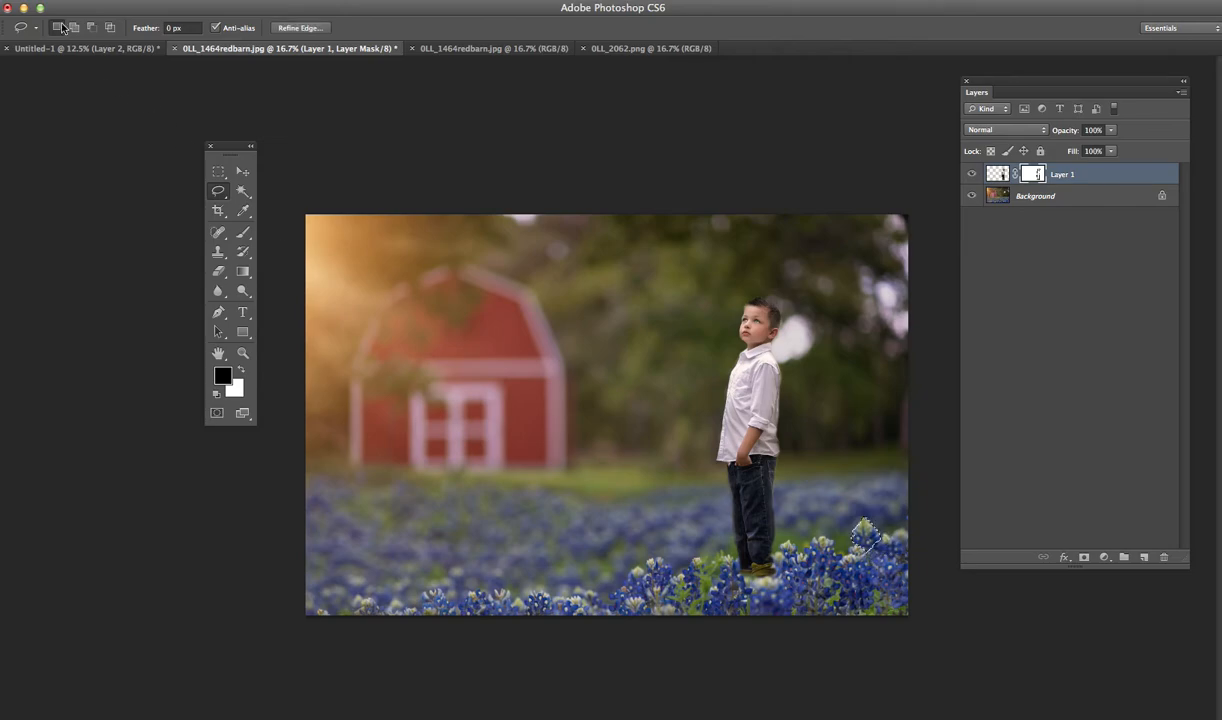
{"action": "left_click", "coordinate": [57, 8]}
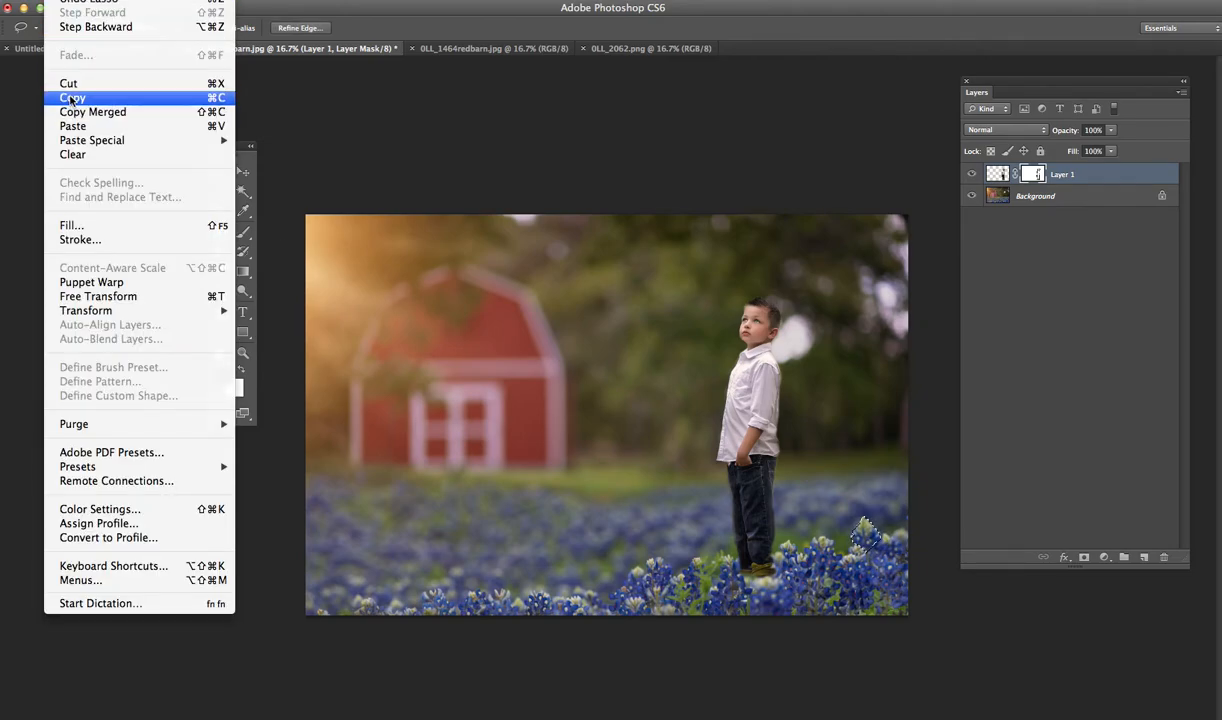
{"action": "left_click", "coordinate": [72, 100]}
{"action": "left_click", "coordinate": [57, 8]}
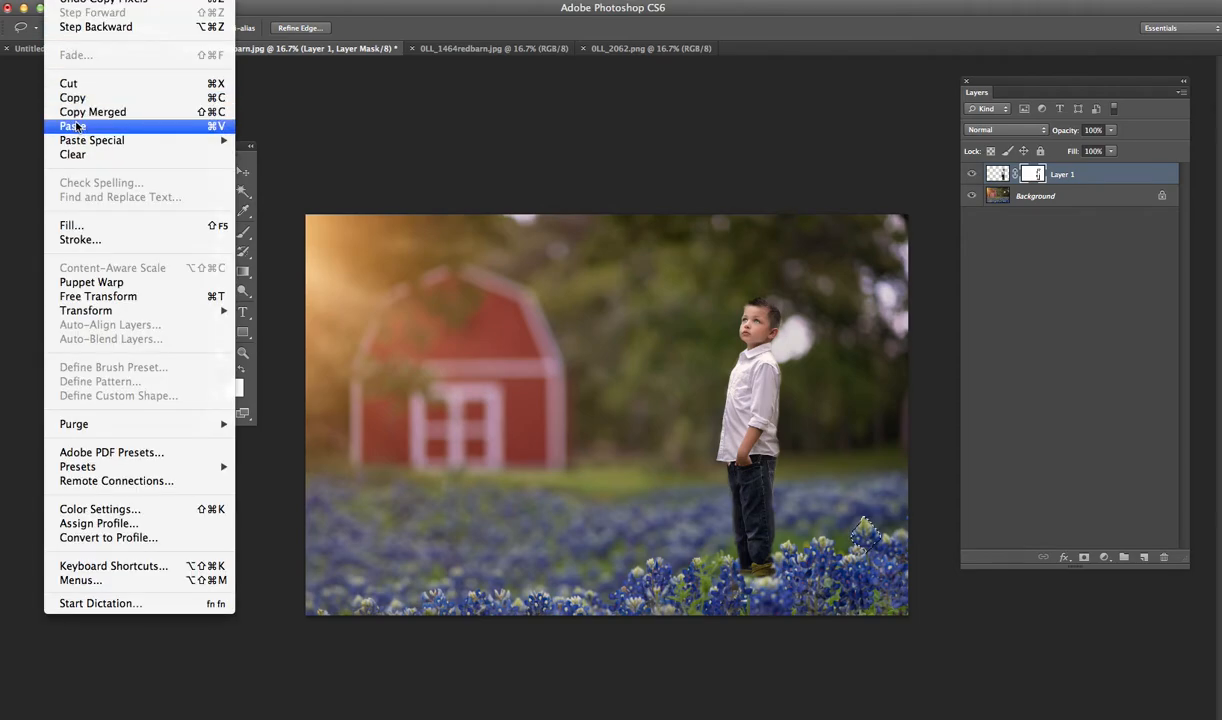
{"action": "left_click", "coordinate": [76, 126]}
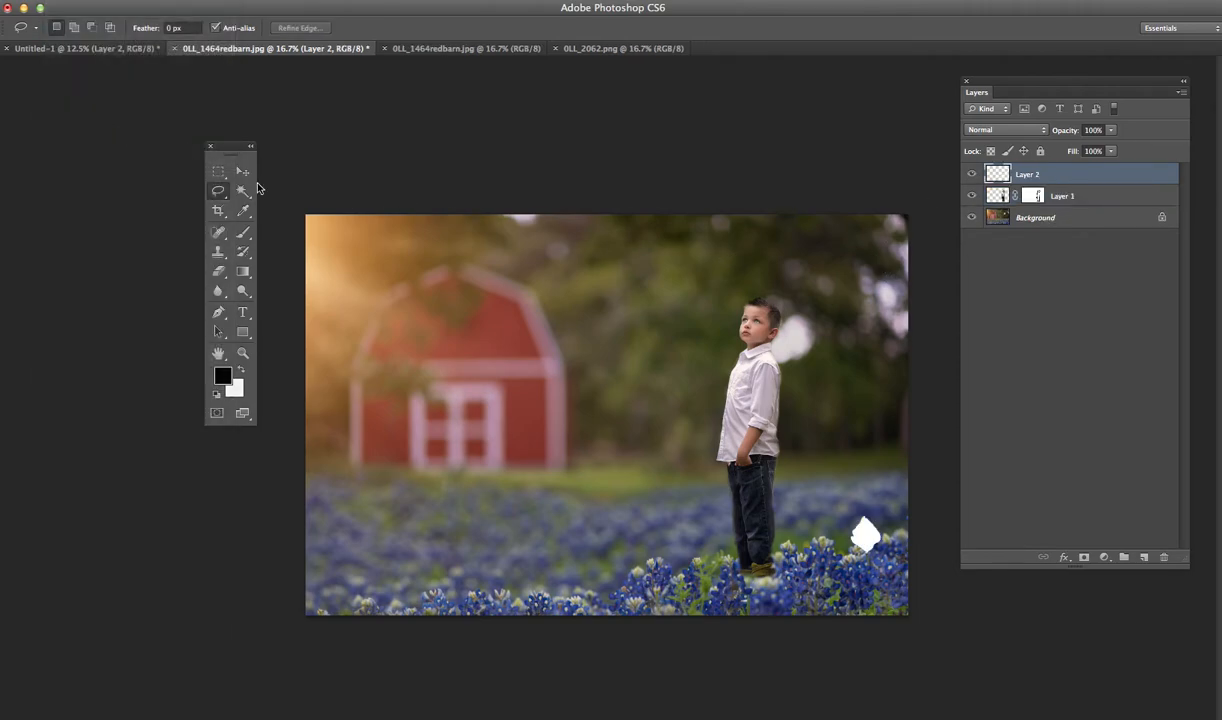
{"action": "left_click", "coordinate": [243, 171]}
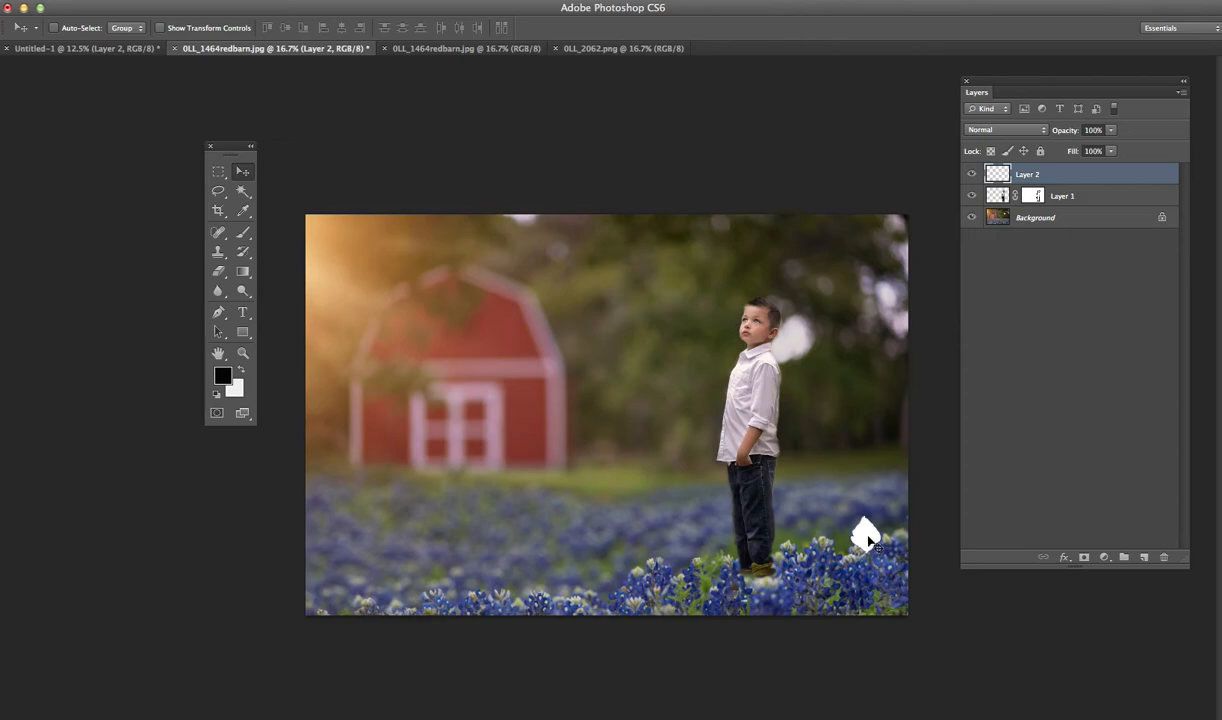
{"action": "left_click_drag", "start_coordinate": [872, 543], "coordinate": [839, 548]}
{"action": "left_click", "coordinate": [59, 0]}
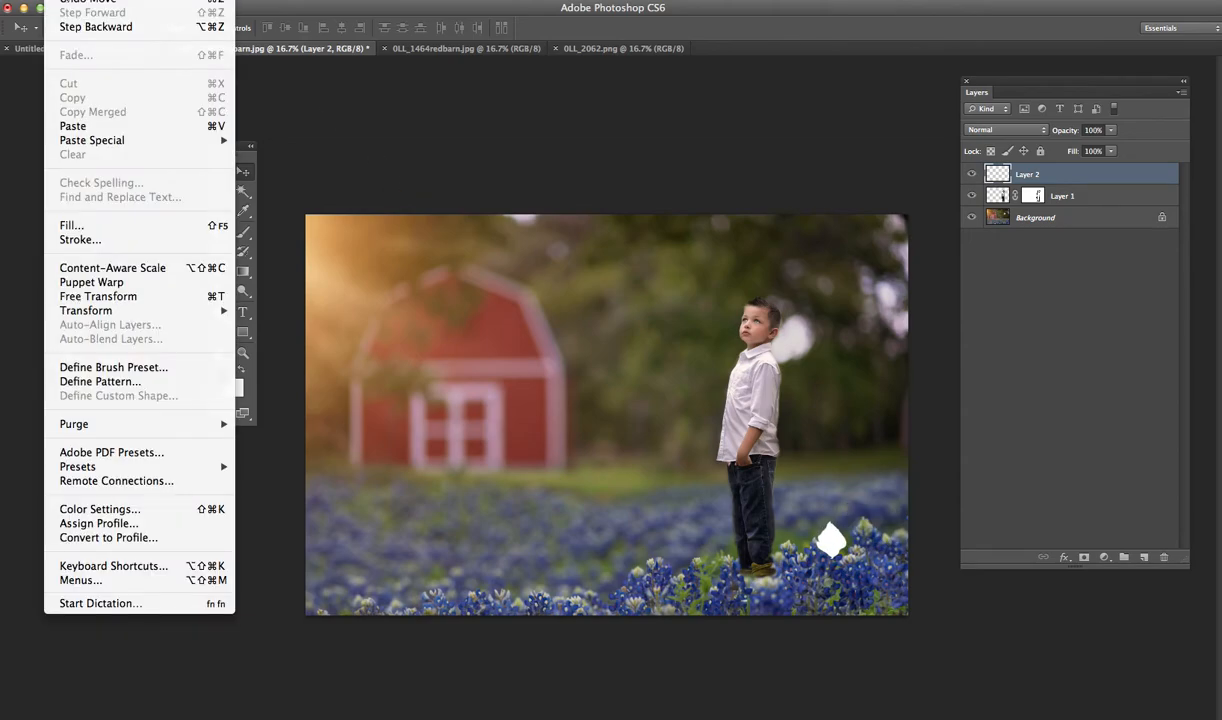
{"action": "left_click", "coordinate": [73, 26]}
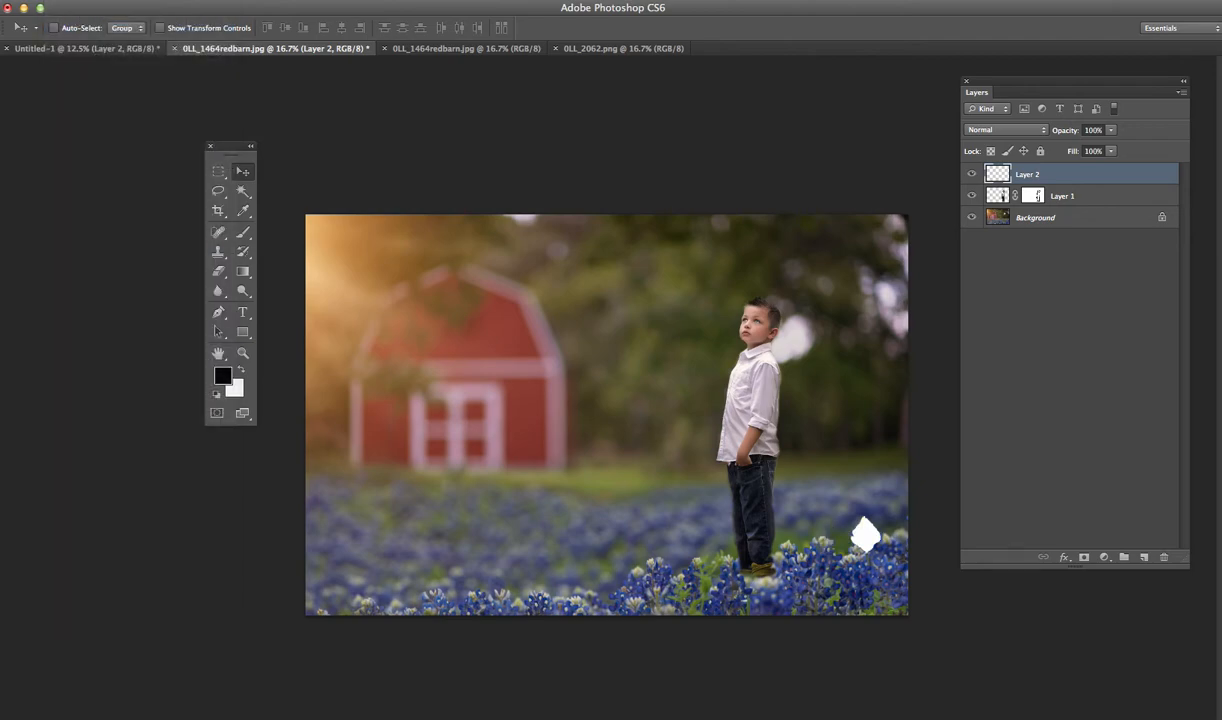
{"action": "left_click", "coordinate": [59, 0]}
{"action": "left_click", "coordinate": [73, 26]}
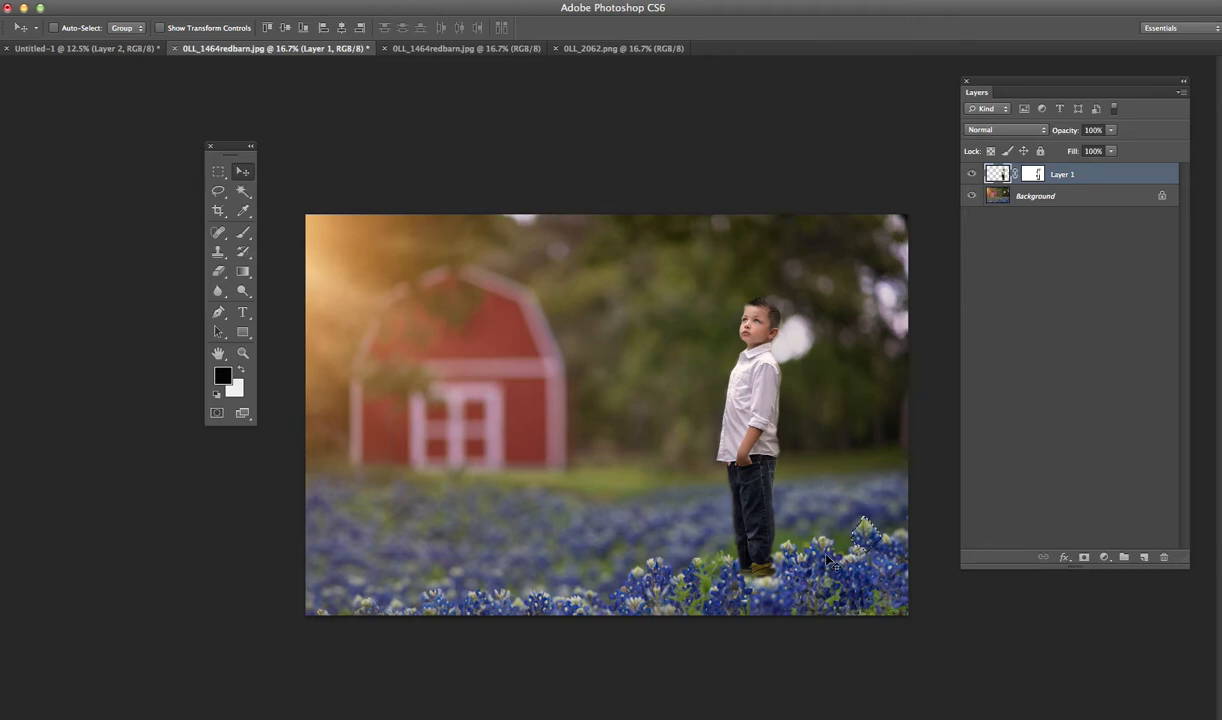
- Copy the lassoed bluebonnet from the Background to a new layer and place it over the boy's shoes, above his layer
{"action": "left_click", "coordinate": [1036, 198]}
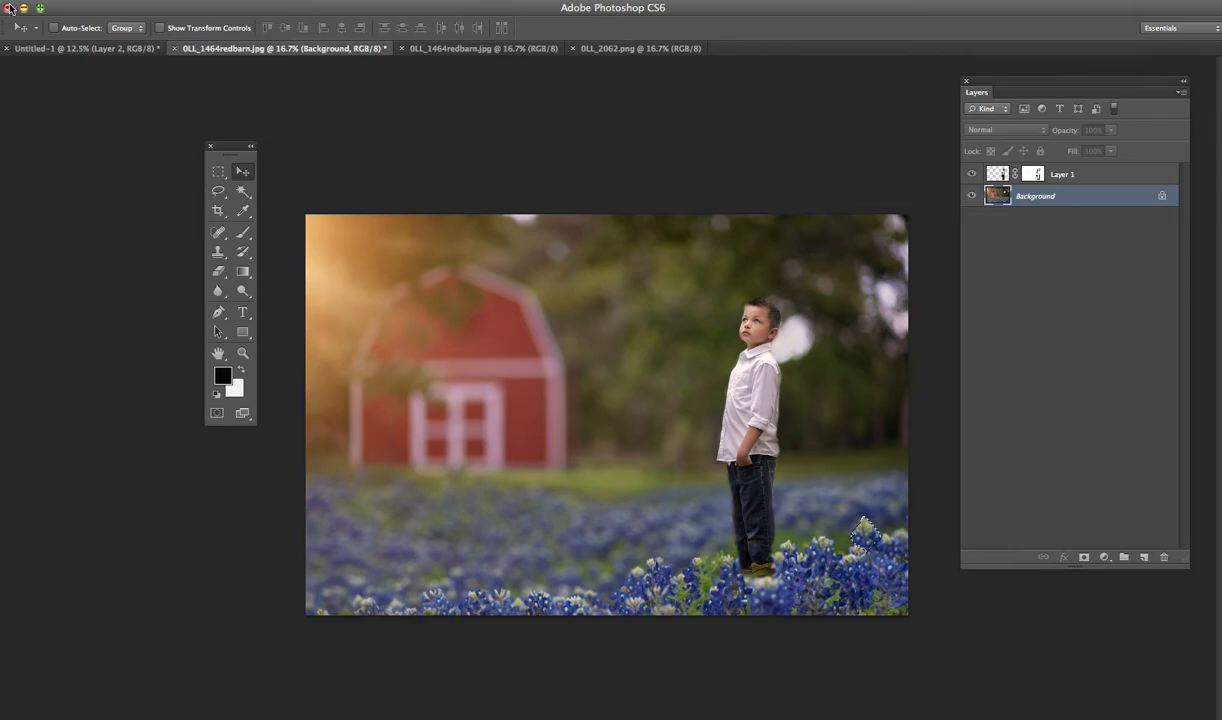
{"action": "key", "text": "ctrl+j"}
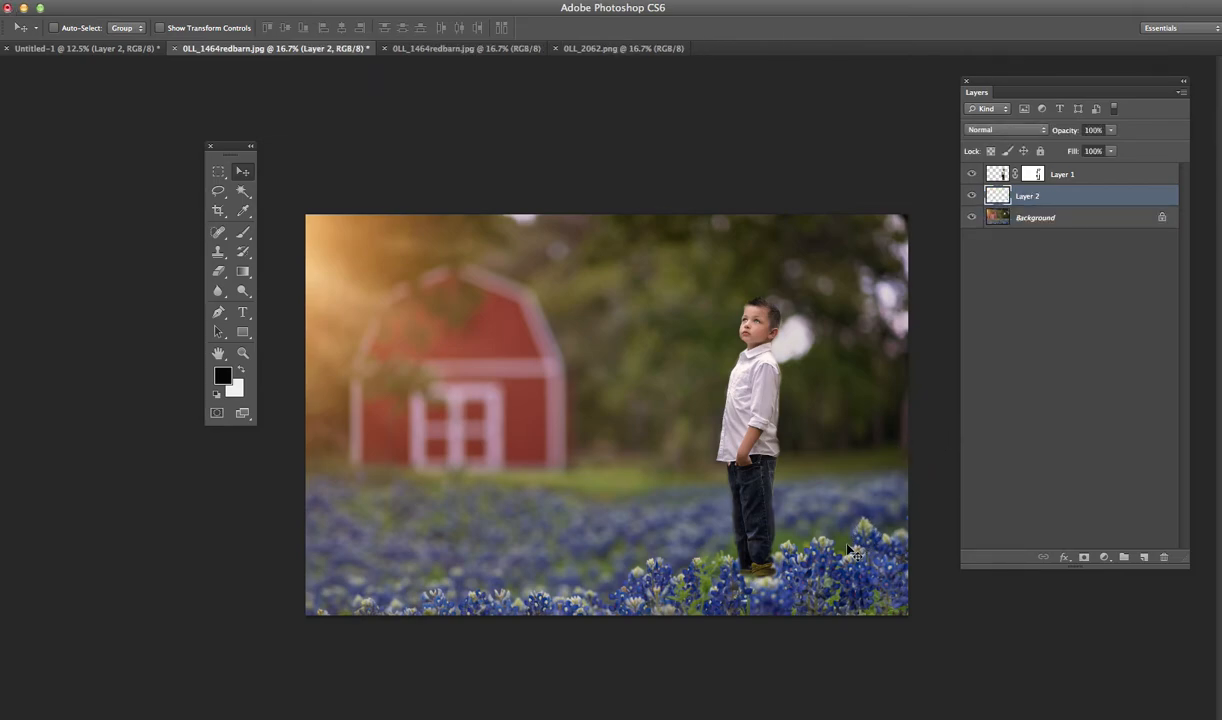
{"action": "left_click_drag", "start_coordinate": [848, 546], "coordinate": [746, 570]}
{"action": "left_click_drag", "start_coordinate": [986, 192], "coordinate": [990, 172]}
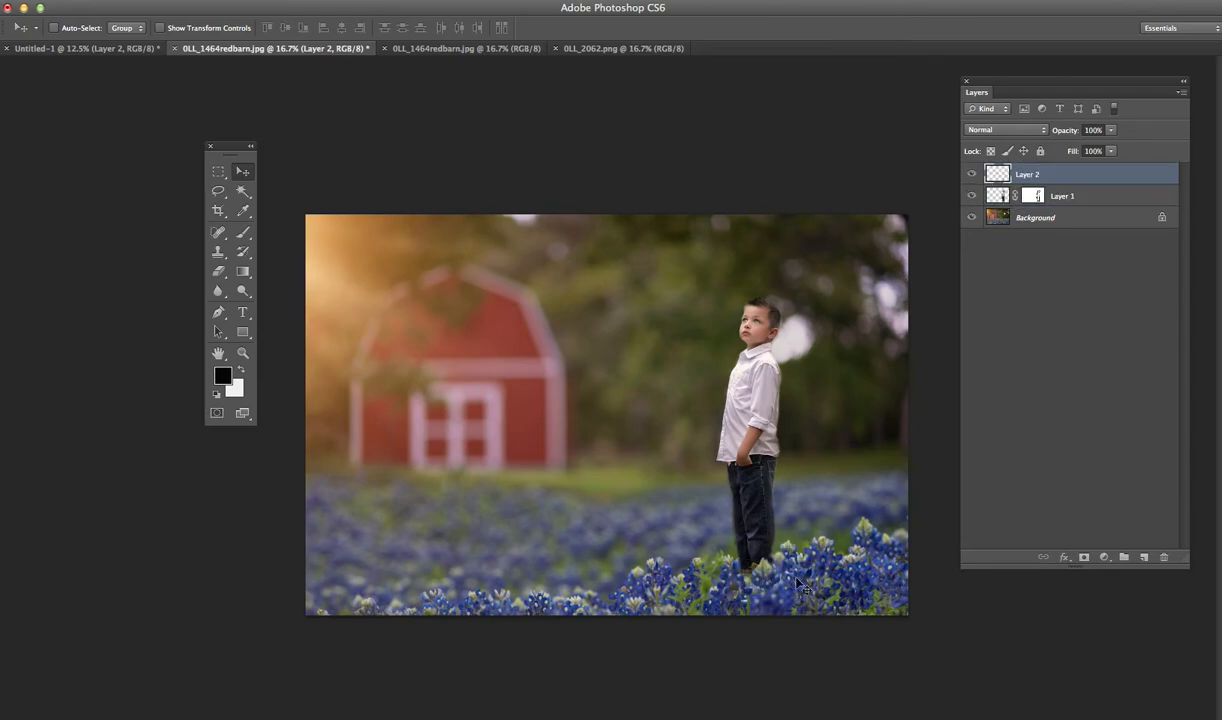
{"action": "left_click_drag", "start_coordinate": [758, 575], "coordinate": [763, 588]}
- Free-transform the bluebonnet copy to about 85% size, rotate it about -13.6°, and apply the transformation
{"action": "key", "text": "super+t"}
{"action": "mouse_move", "coordinate": [748, 555]}
{"action": "left_mouse_down"}
{"action": "mouse_move", "coordinate": [787, 556]}
{"action": "mouse_move", "coordinate": [763, 580]}
{"action": "mouse_move", "coordinate": [750, 568]}
{"action": "left_mouse_up"}
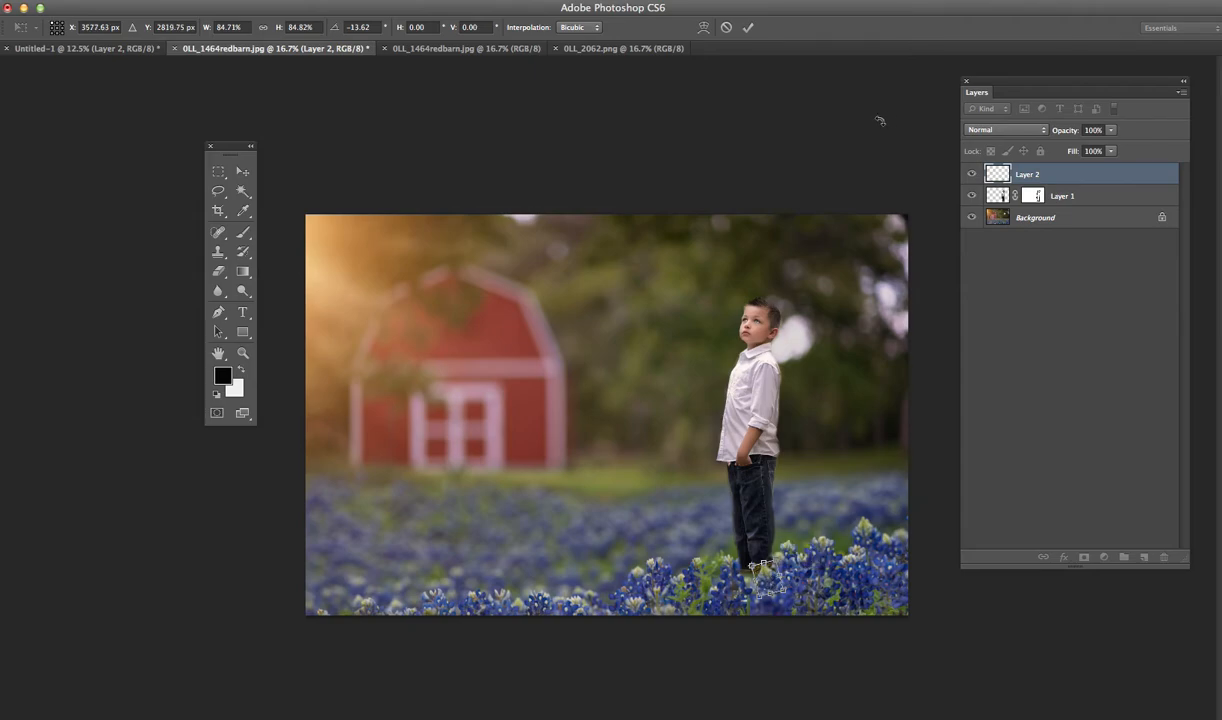
{"action": "left_click", "coordinate": [242, 171]}
{"action": "left_click", "coordinate": [756, 244]}
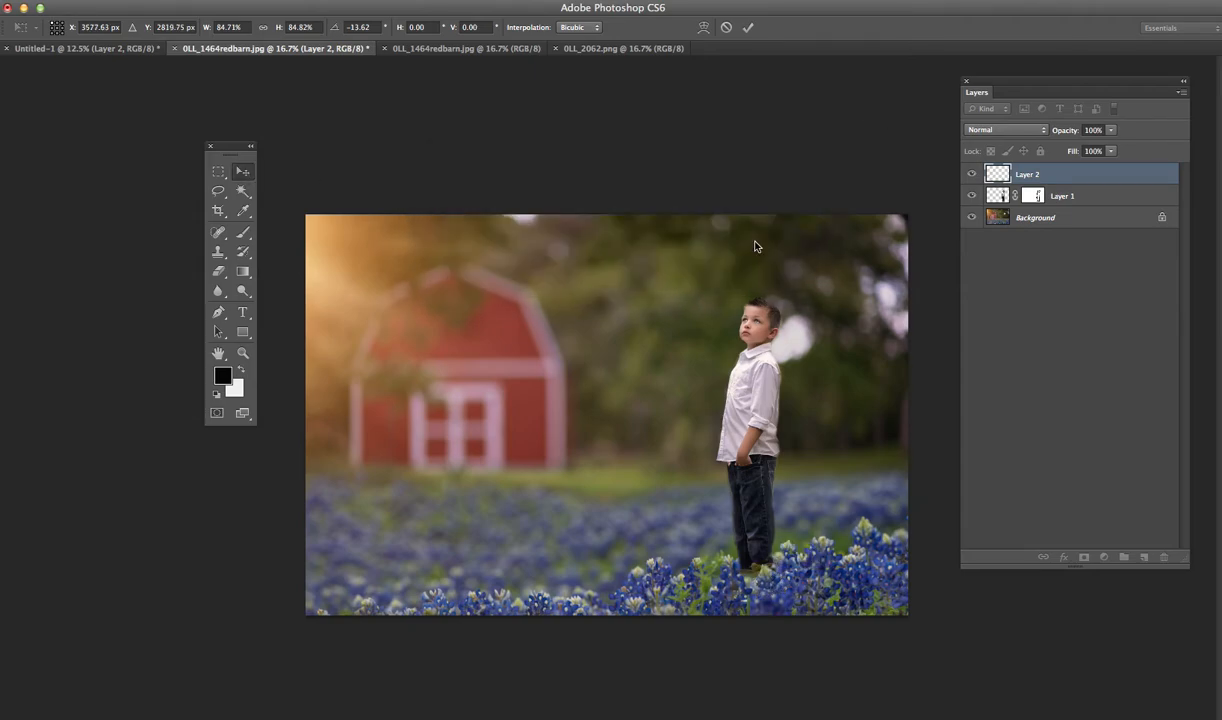
- Set the bluebonnet copy's opacity to 94% and add a layer mask ready for painting with the Brush tool
{"action": "left_click", "coordinate": [1110, 130]}
{"action": "left_click_drag", "start_coordinate": [1108, 146], "coordinate": [1108, 146]}
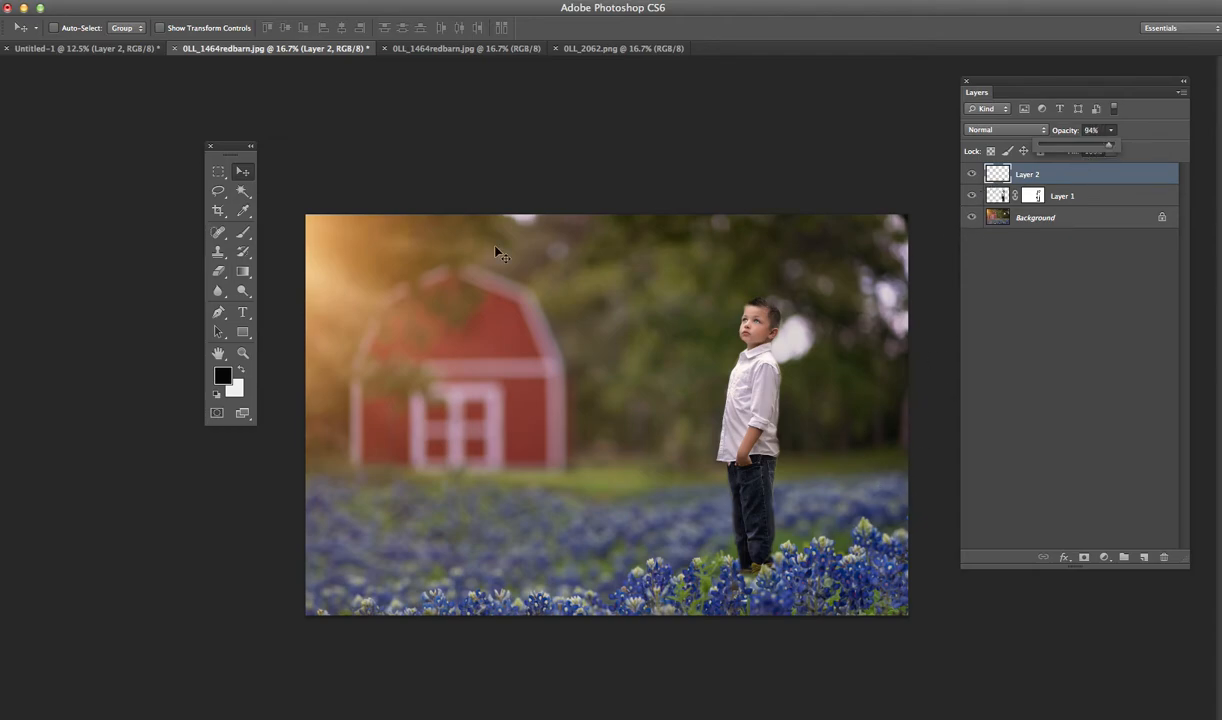
{"action": "left_click", "coordinate": [1081, 559]}
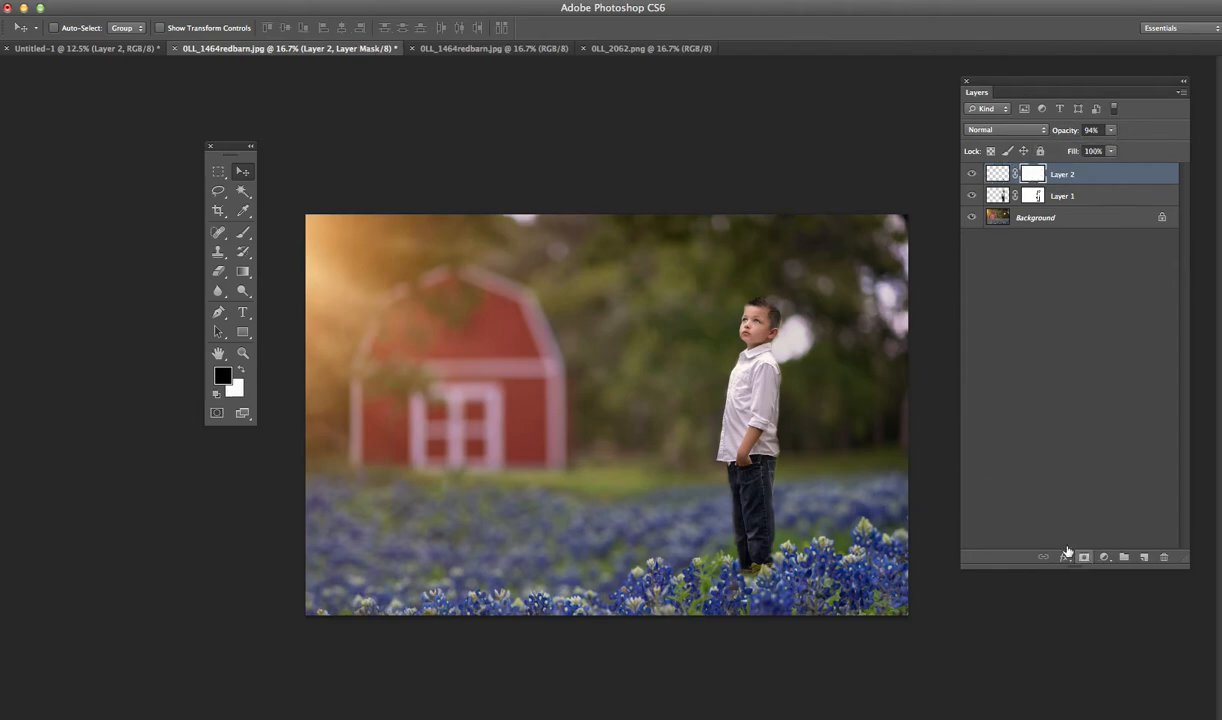
{"action": "left_click", "coordinate": [244, 234]}
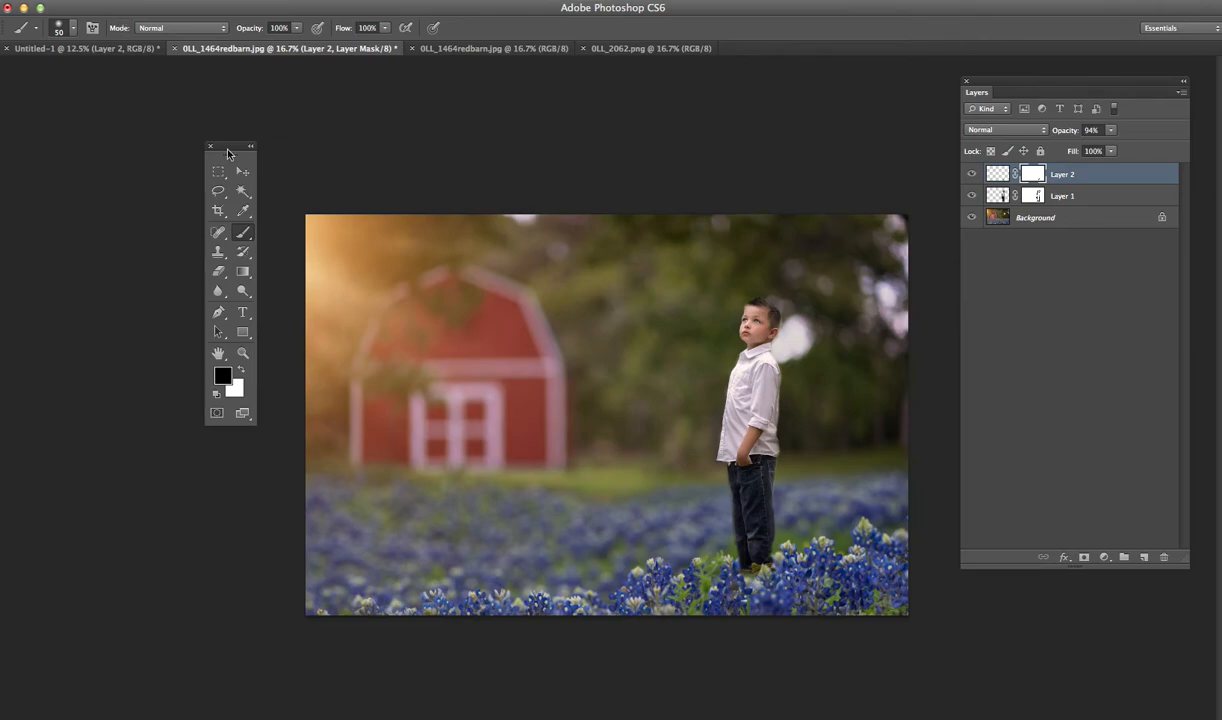
- Lasso a bluebonnet in the foreground flowers to the left of the boy's feet
{"action": "left_click", "coordinate": [218, 191]}
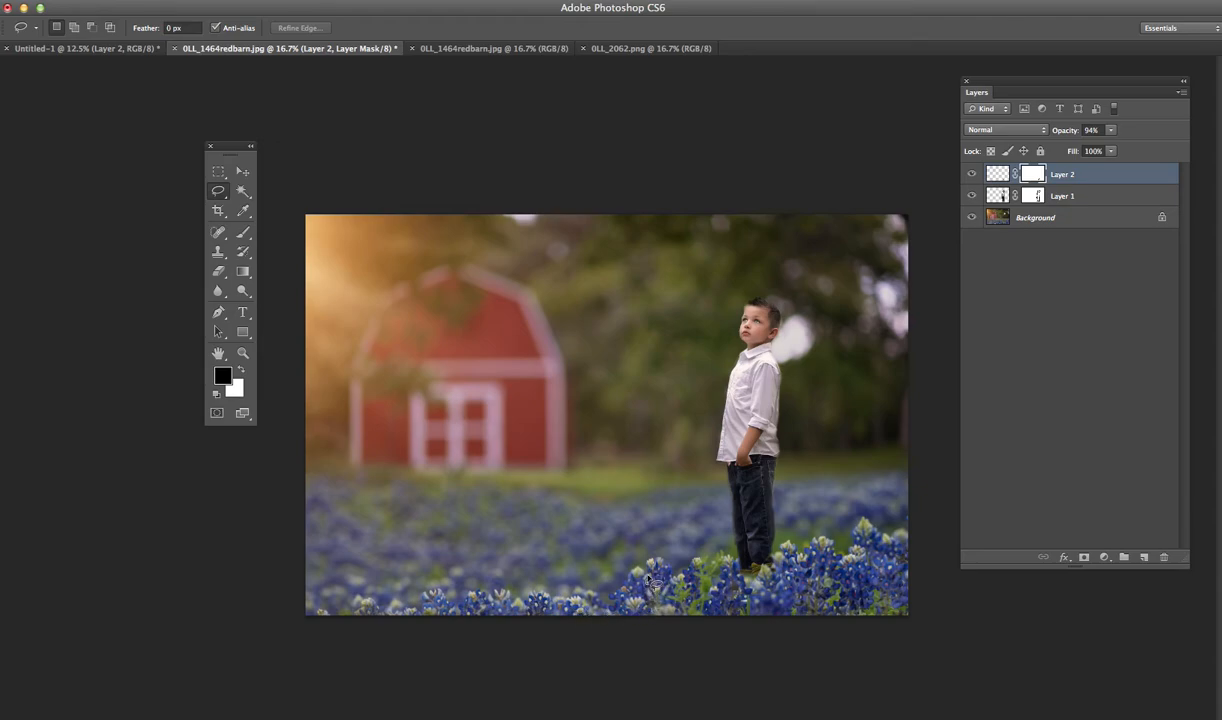
{"action": "mouse_move", "coordinate": [668, 578]}
{"action": "left_mouse_down"}
{"action": "mouse_move", "coordinate": [625, 555]}
{"action": "mouse_move", "coordinate": [650, 578]}
{"action": "left_mouse_up"}
{"action": "key", "text": "ctrl+shift+alt+n"}
{"action": "key", "text": "ctrl+BackSpace"}
{"action": "key", "text": "ctrl+d"}
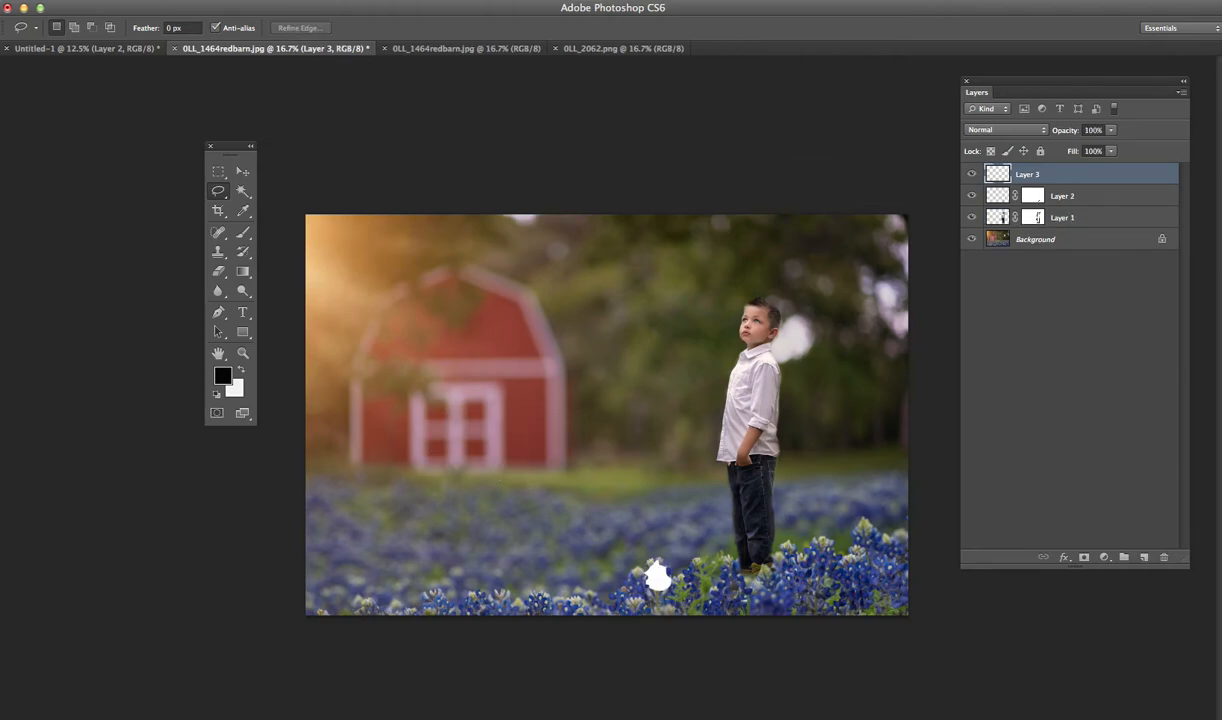
{"action": "left_click", "coordinate": [59, 1]}
{"action": "left_click", "coordinate": [66, 26]}
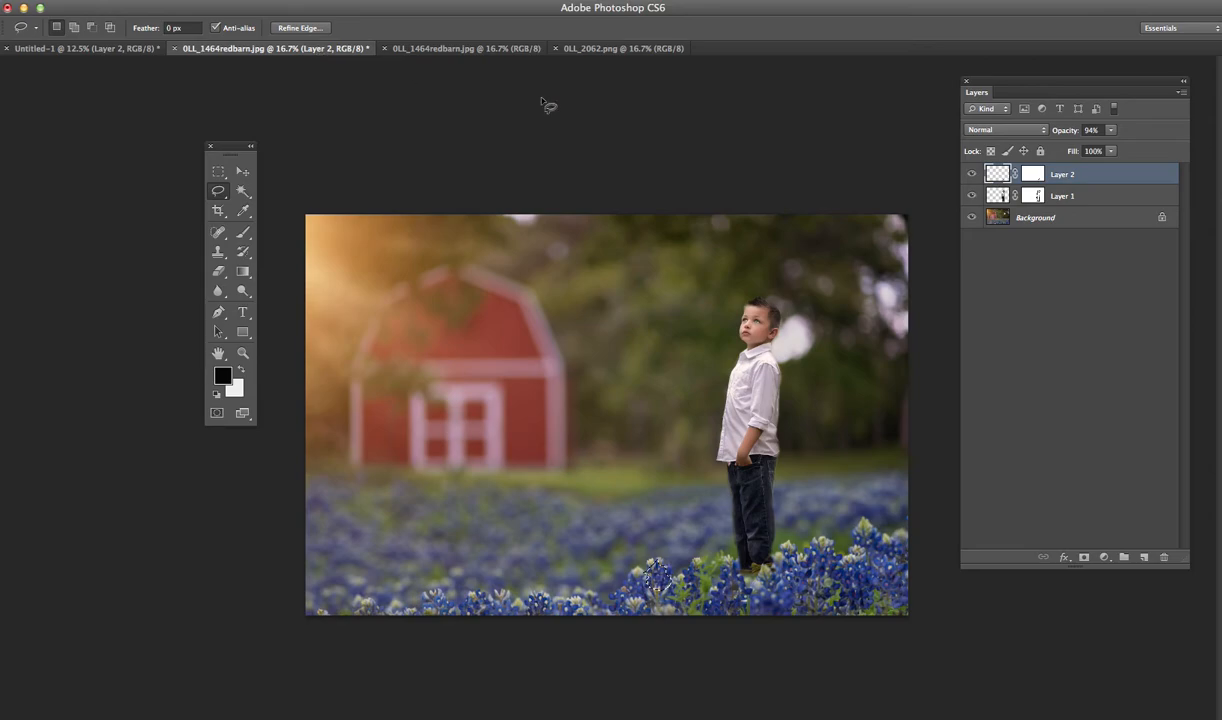
- Copy the second lassoed bluebonnet from the Background to a new layer and move it over the boy's shoes
{"action": "left_click", "coordinate": [995, 219]}
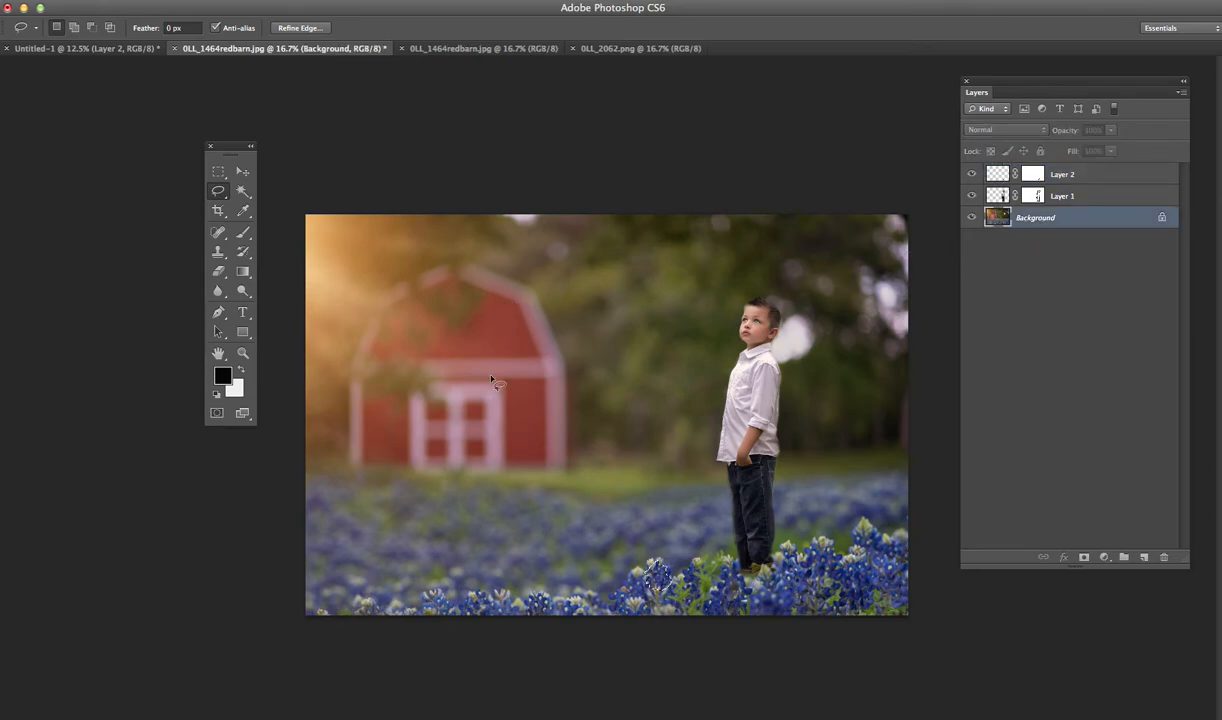
{"action": "key", "text": "ctrl+j"}
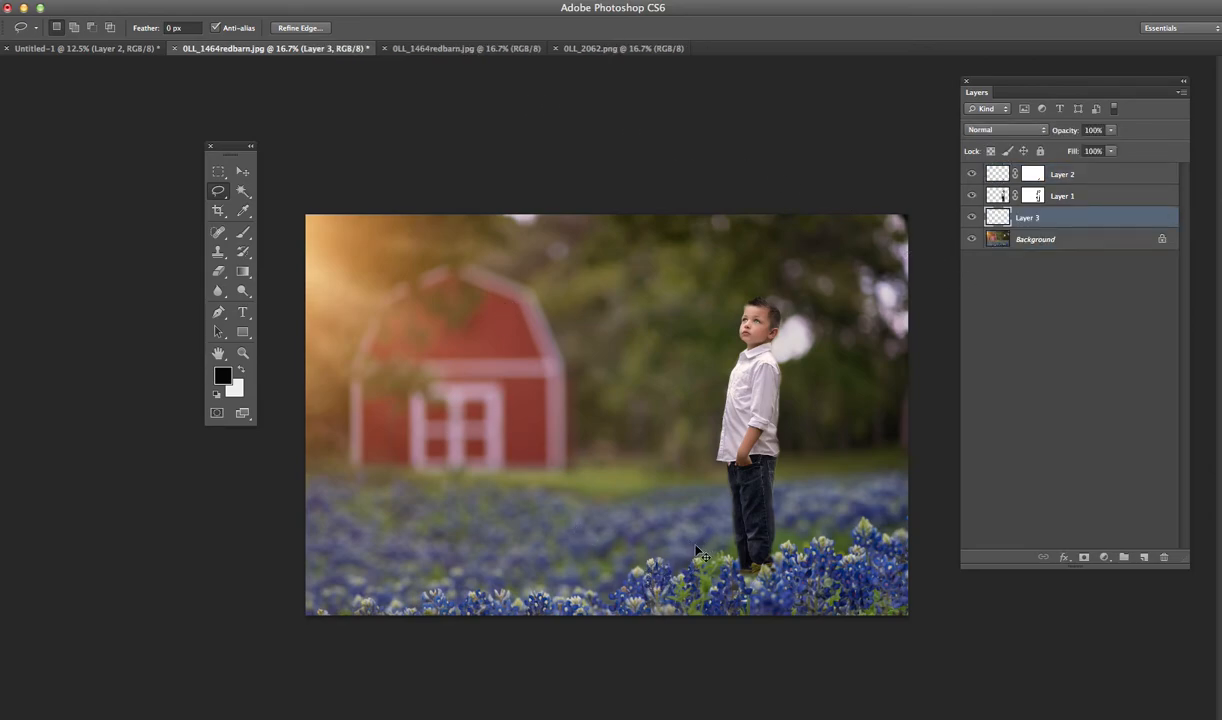
{"action": "mouse_move", "coordinate": [742, 578]}
{"action": "left_mouse_down"}
{"action": "mouse_move", "coordinate": [652, 560]}
{"action": "mouse_move", "coordinate": [657, 585]}
{"action": "left_mouse_up"}
{"action": "left_click", "coordinate": [242, 171]}
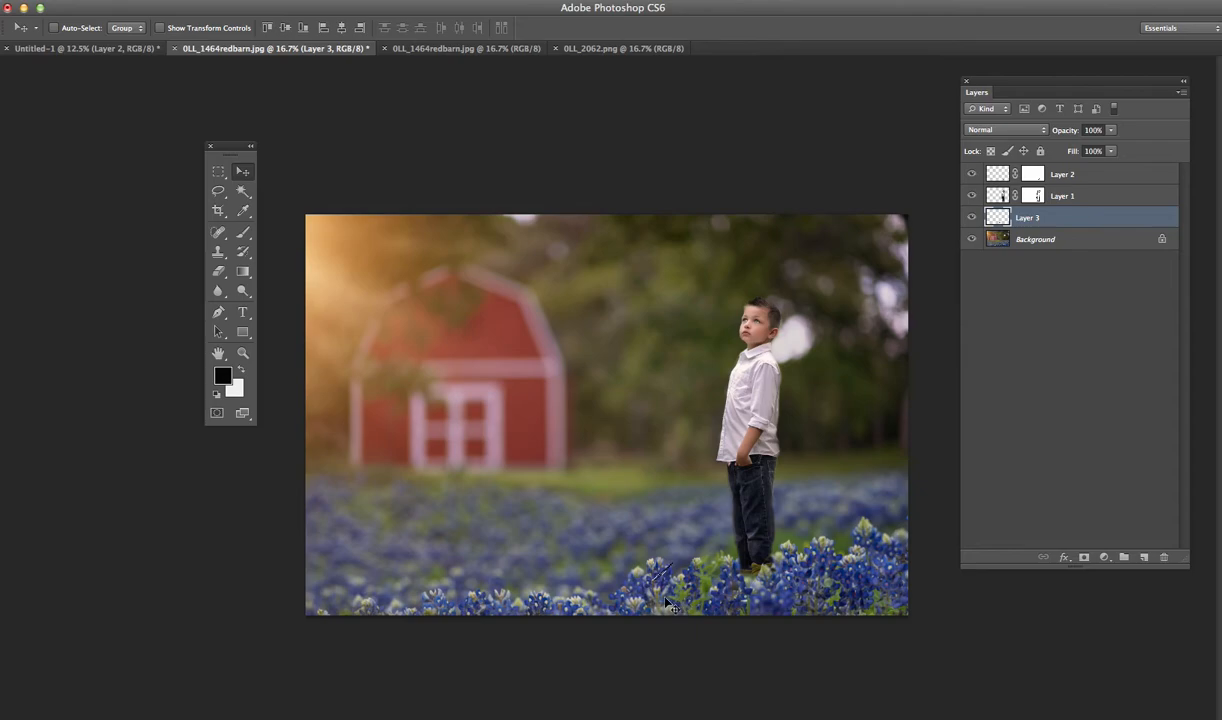
{"action": "left_click", "coordinate": [218, 191]}
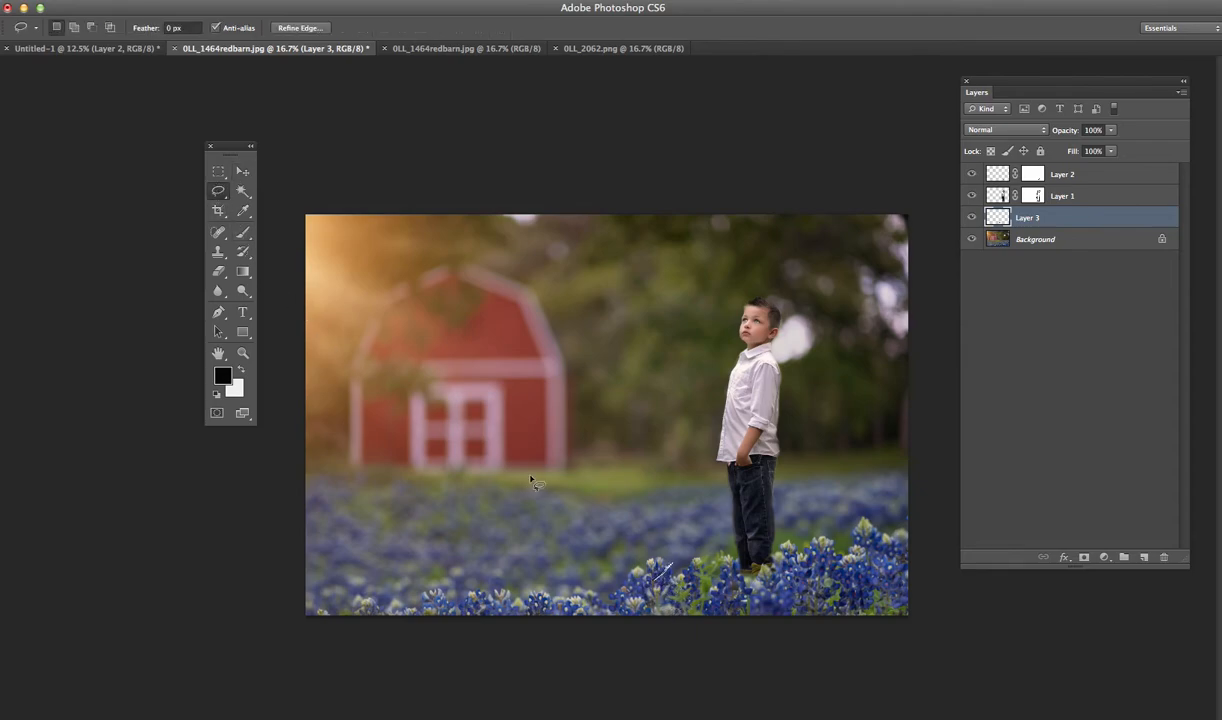
{"action": "left_click", "coordinate": [242, 171]}
{"action": "left_click_drag", "start_coordinate": [645, 542], "coordinate": [748, 560]}
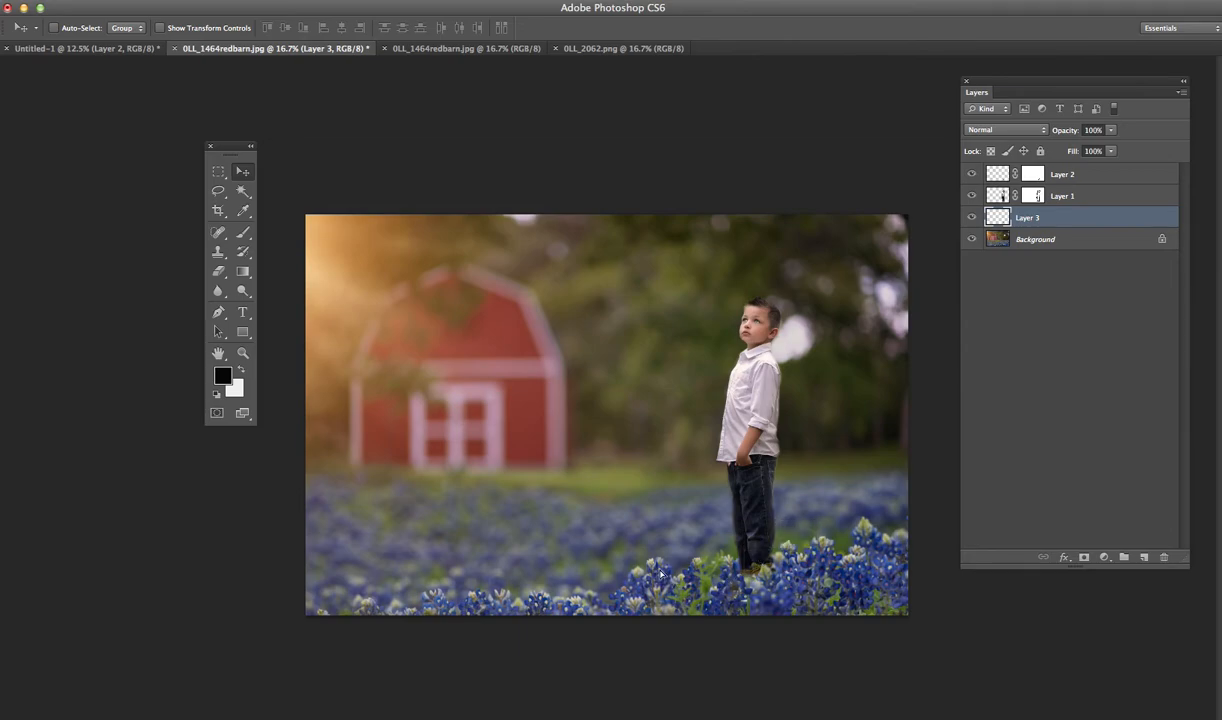
{"action": "mouse_move", "coordinate": [668, 572]}
{"action": "left_mouse_down"}
{"action": "mouse_move", "coordinate": [707, 562]}
{"action": "mouse_move", "coordinate": [655, 587]}
{"action": "left_mouse_up"}
- Place the second bluebonnet layer above the boy's layer and add a layer mask for painting with the Brush tool
{"action": "left_click_drag", "start_coordinate": [975, 214], "coordinate": [956, 192]}
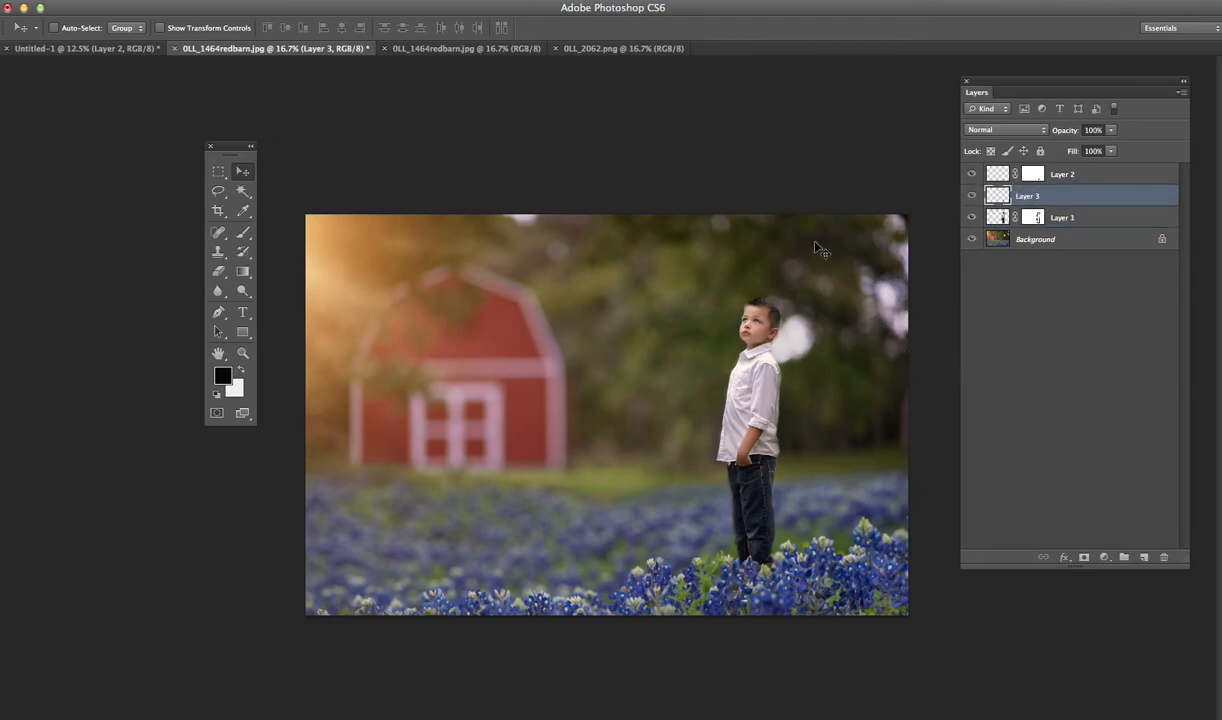
{"action": "left_click", "coordinate": [1084, 557]}
{"action": "left_click", "coordinate": [240, 235]}
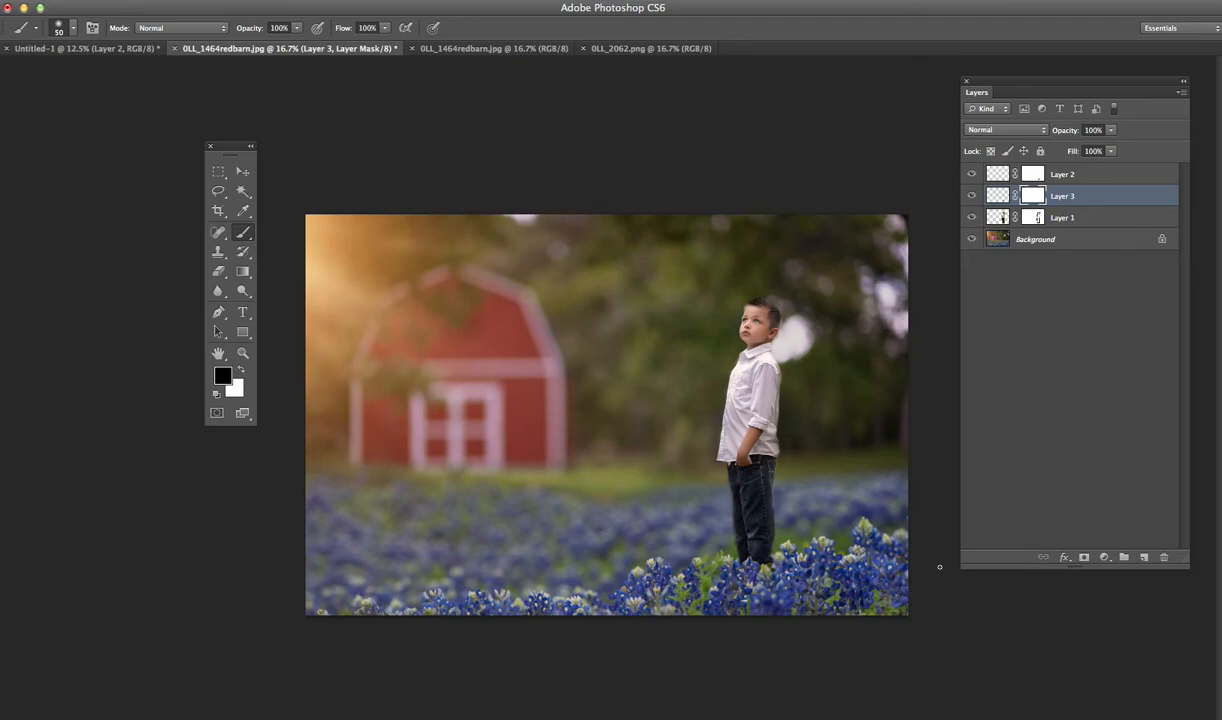
- Move the boy's layer slightly down and to the right so he stands deeper in the flowers
{"action": "left_click", "coordinate": [1106, 243]}
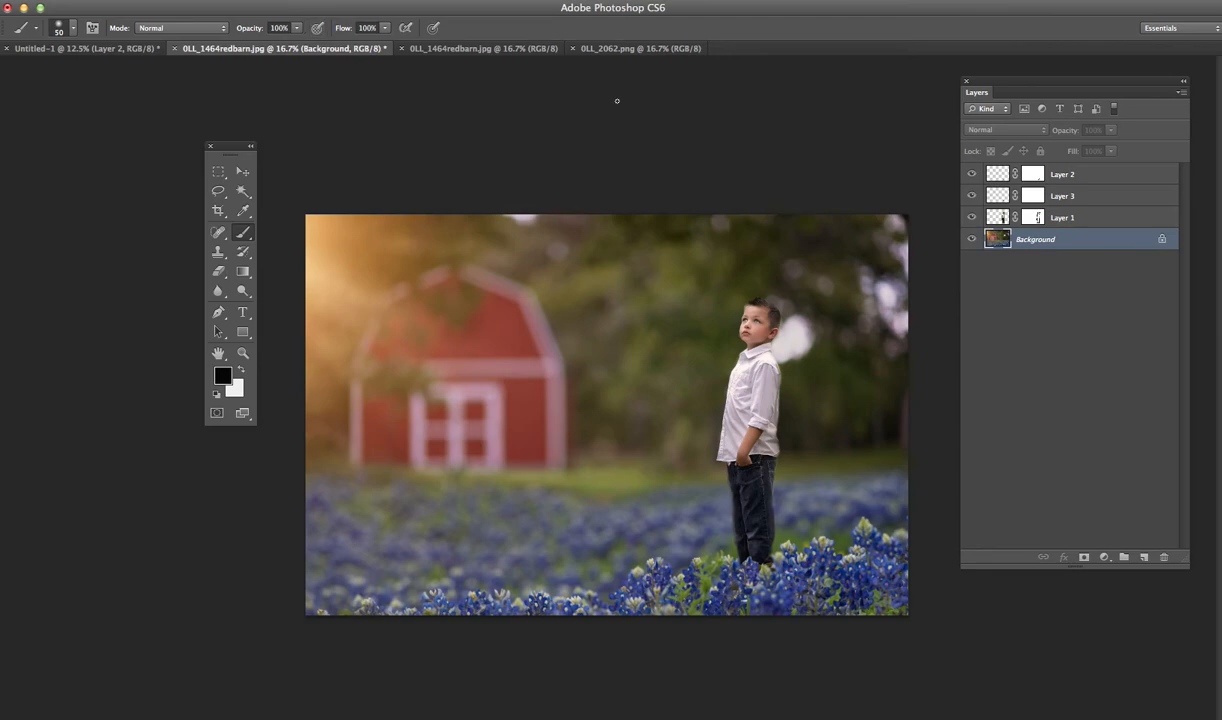
{"action": "left_click", "coordinate": [985, 218]}
{"action": "key", "text": "v"}
{"action": "left_click_drag", "start_coordinate": [758, 346], "coordinate": [766, 353]}
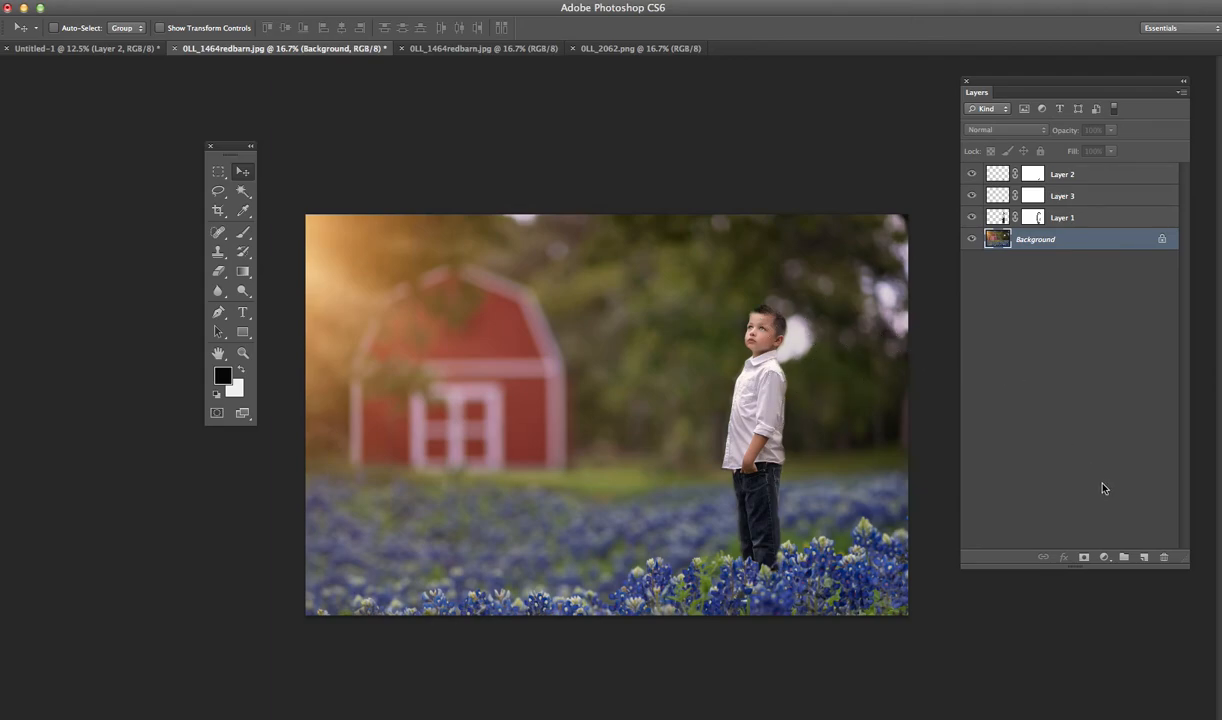
- Merge all visible layers into the Background and add a Curves adjustment layer
{"action": "left_click", "coordinate": [143, 1]}
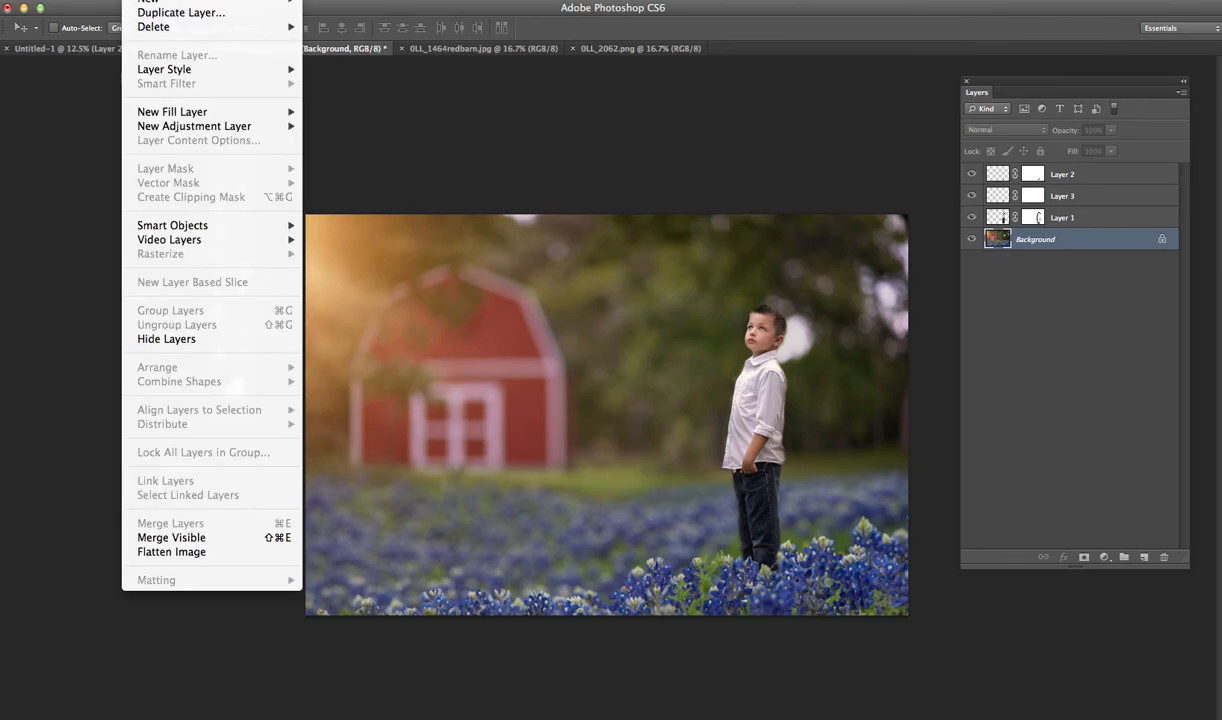
{"action": "left_click", "coordinate": [180, 537]}
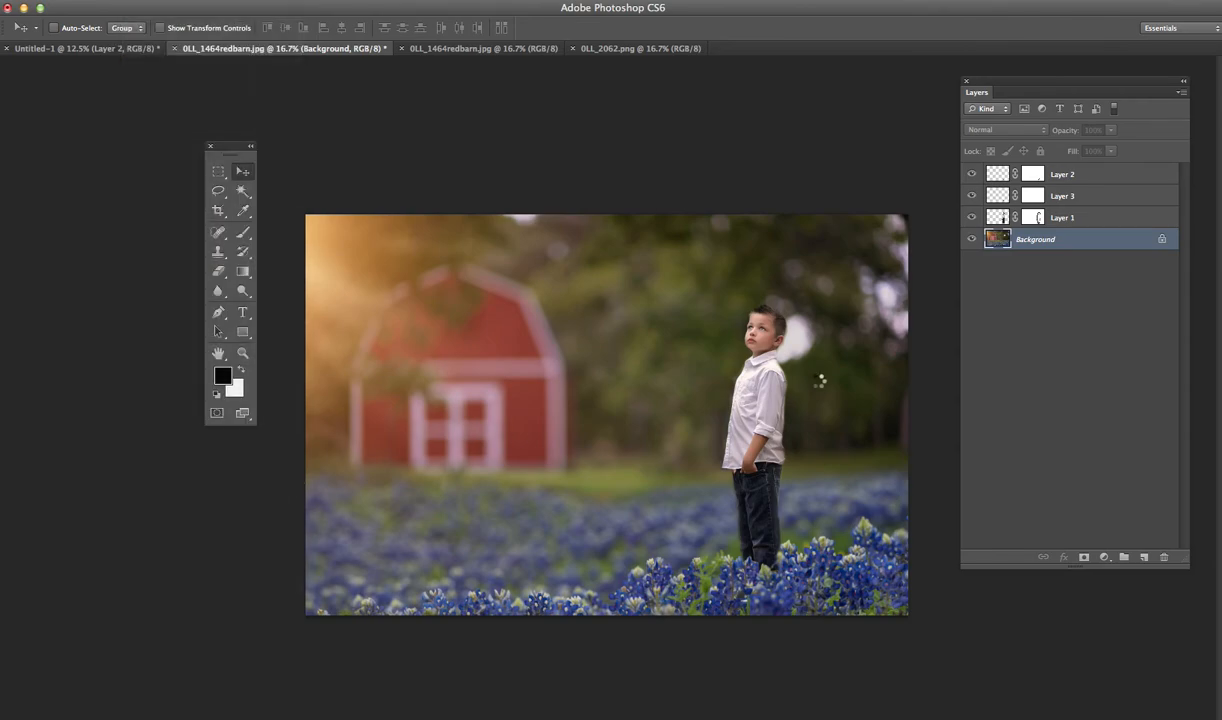
{"action": "left_click", "coordinate": [1104, 557]}
{"action": "left_click", "coordinate": [1124, 627]}
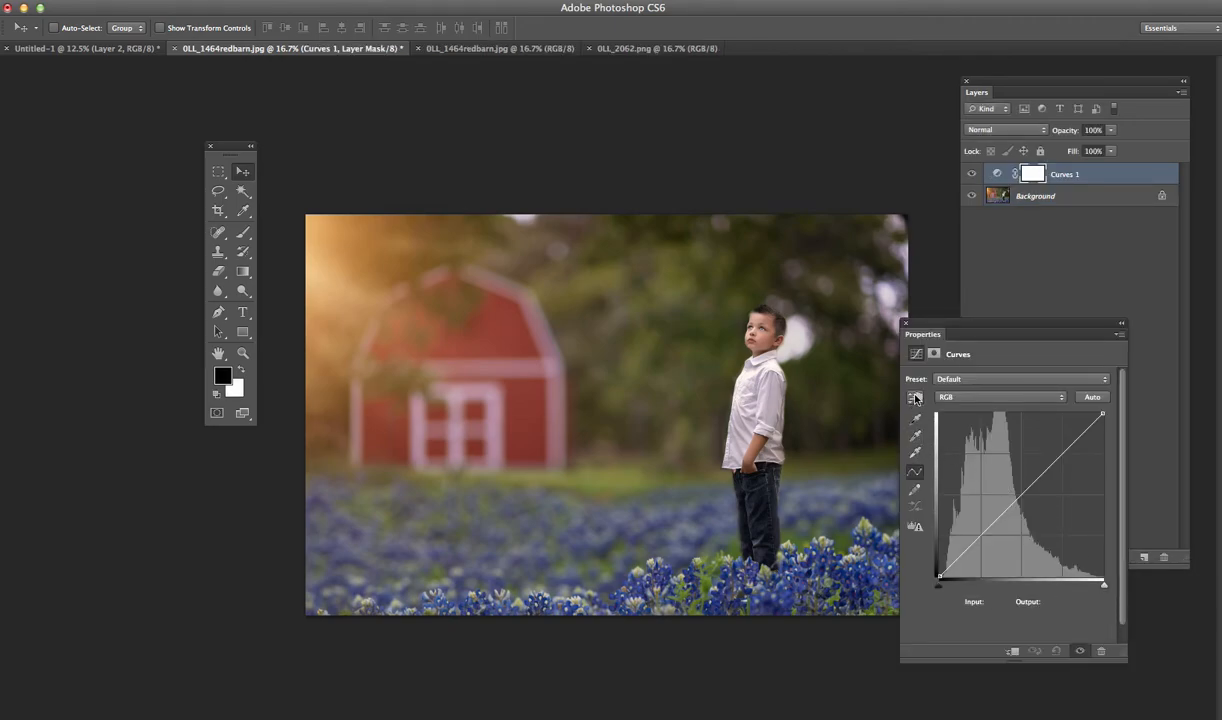
- Brighten the curve from a sample on the boy's shirt, with input 230 and output 241, and invert the Curves mask to black
{"action": "left_click", "coordinate": [916, 398]}
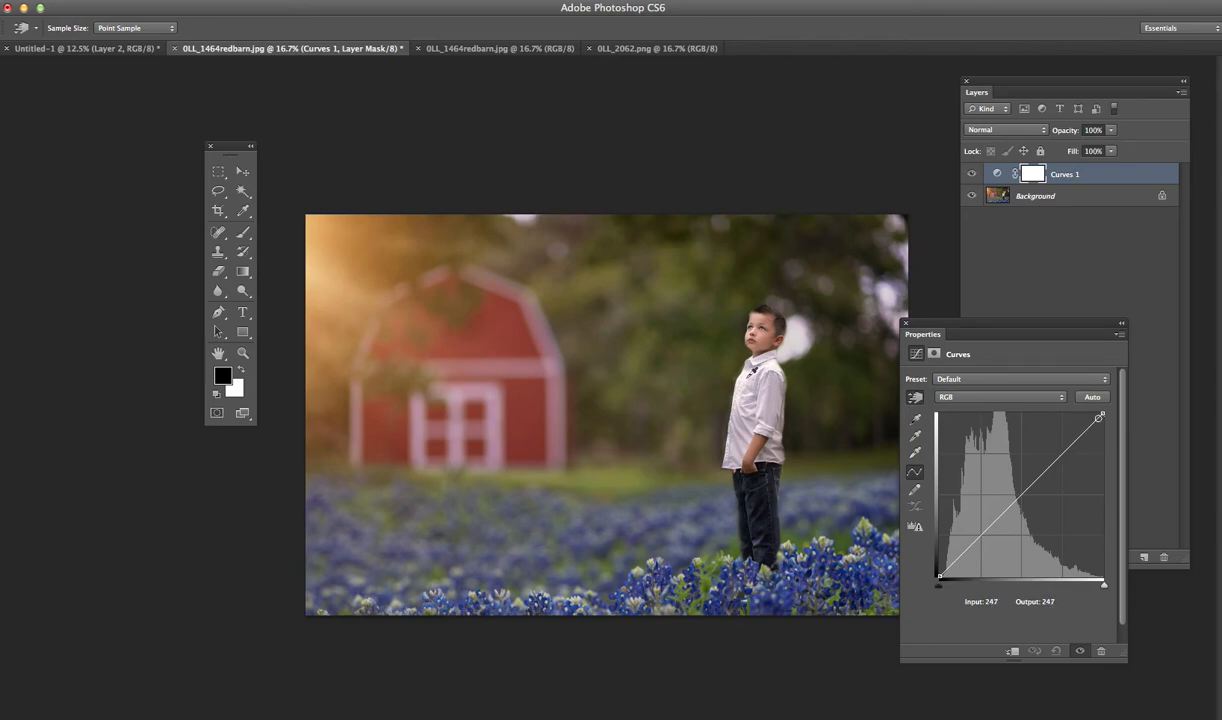
{"action": "left_click_drag", "start_coordinate": [755, 371], "coordinate": [755, 364]}
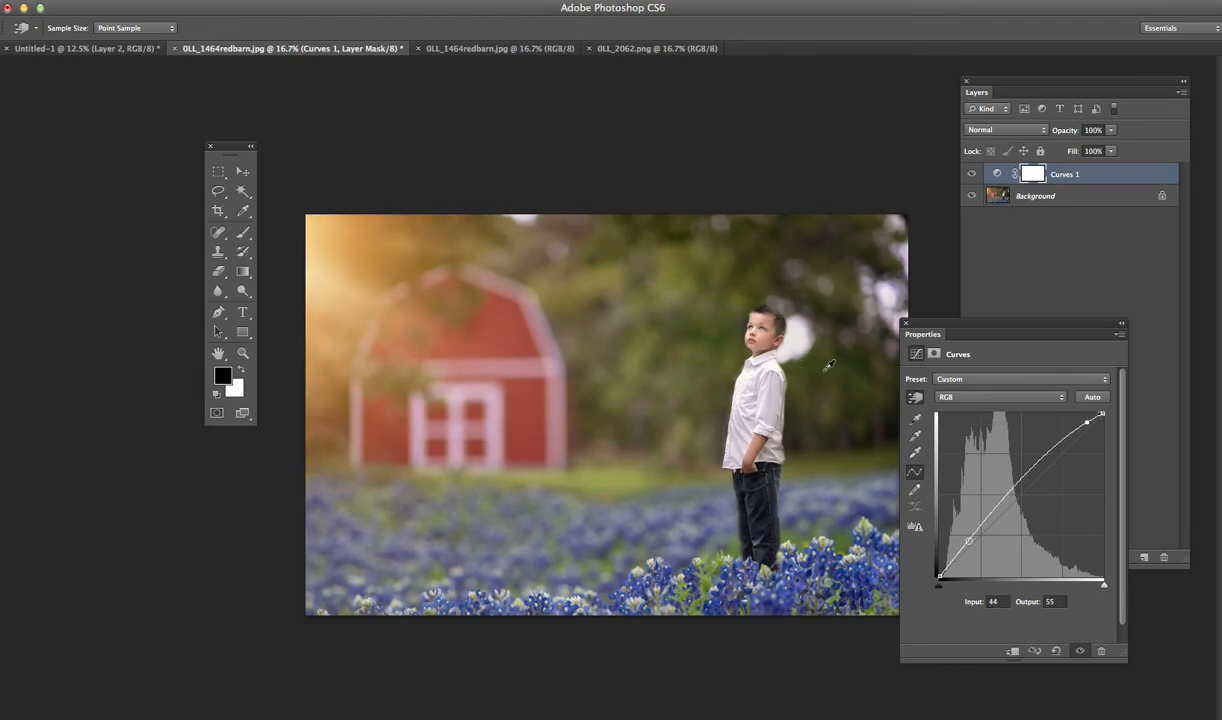
{"action": "key", "text": "super+i"}
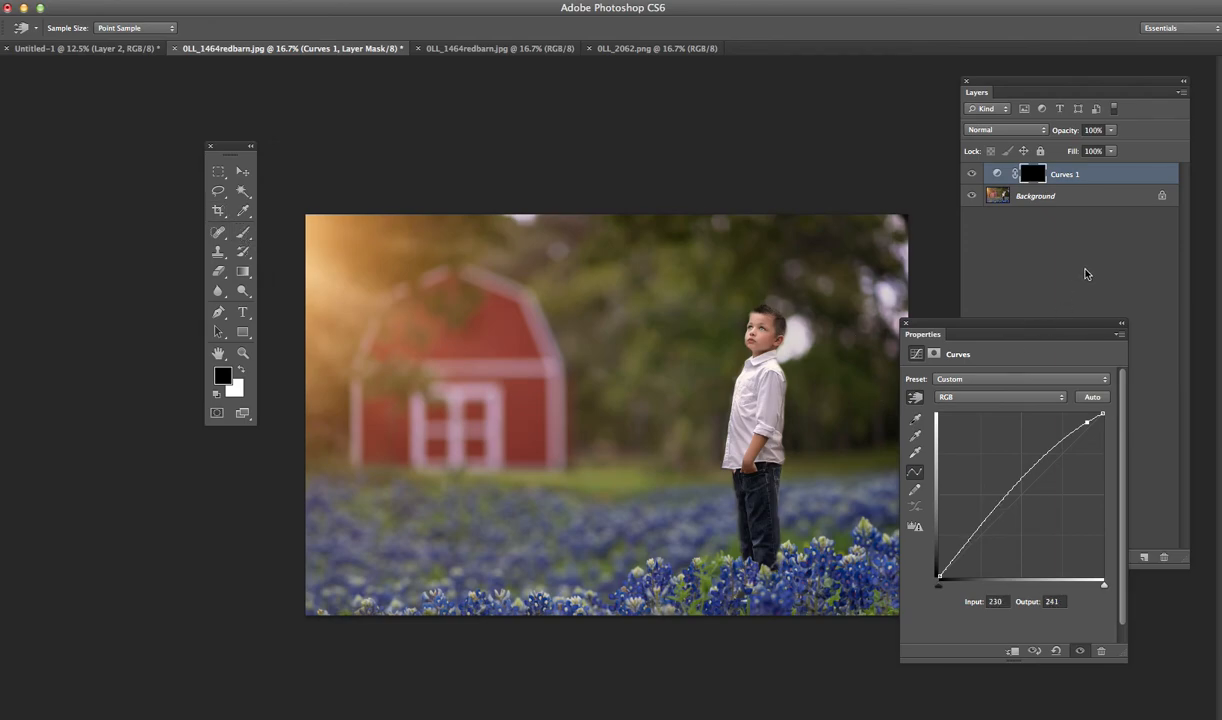
- Rename the brightening Curves layer as dodge
{"action": "left_click", "coordinate": [1040, 268]}
{"action": "double_click", "coordinate": [1068, 174]}
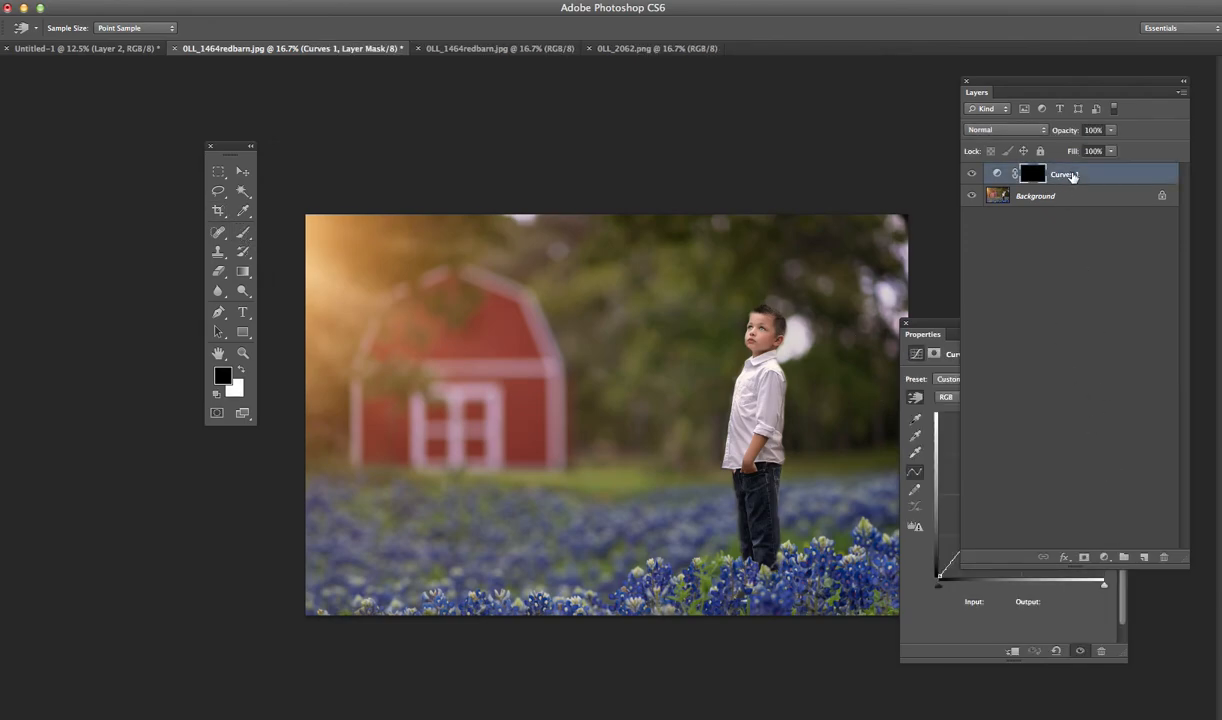
{"action": "type", "text": "dodge"}
{"action": "key", "text": "Return"}
- Add a Curves layer directly above the Background, darken it from a dark background sample with input 31 and output 5, and invert its mask to black
{"action": "left_click", "coordinate": [990, 197]}
{"action": "left_click", "coordinate": [1104, 558]}
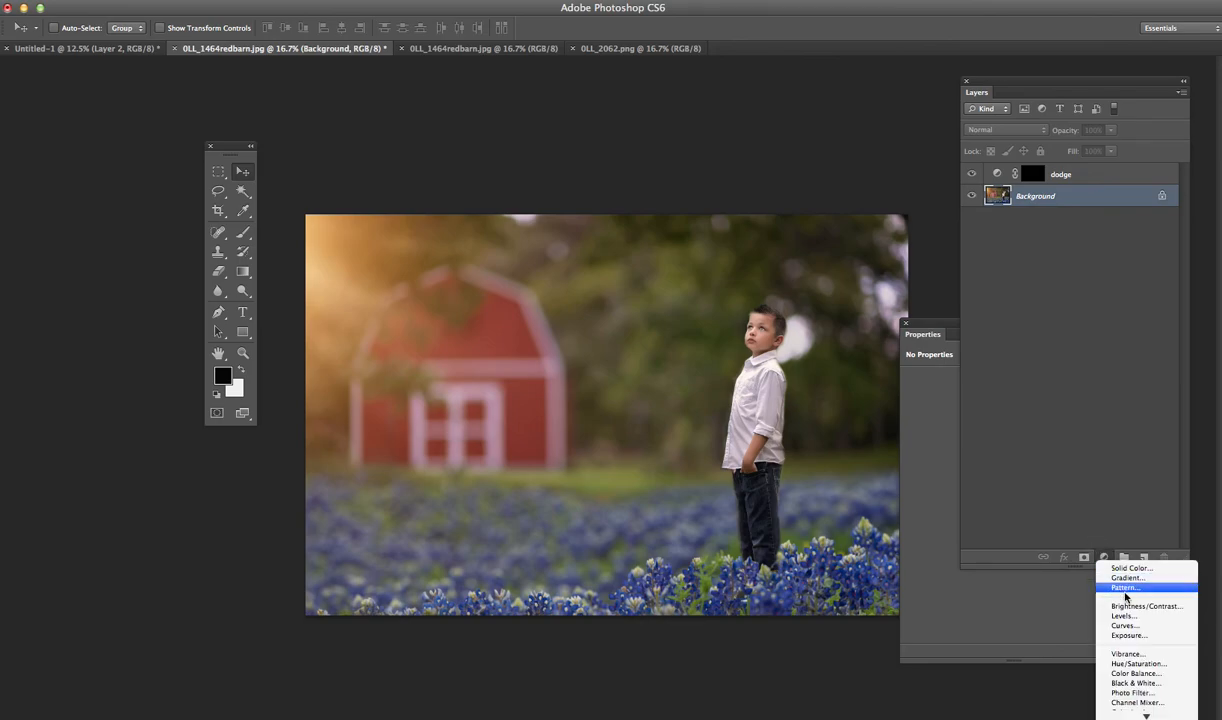
{"action": "left_click", "coordinate": [1100, 624]}
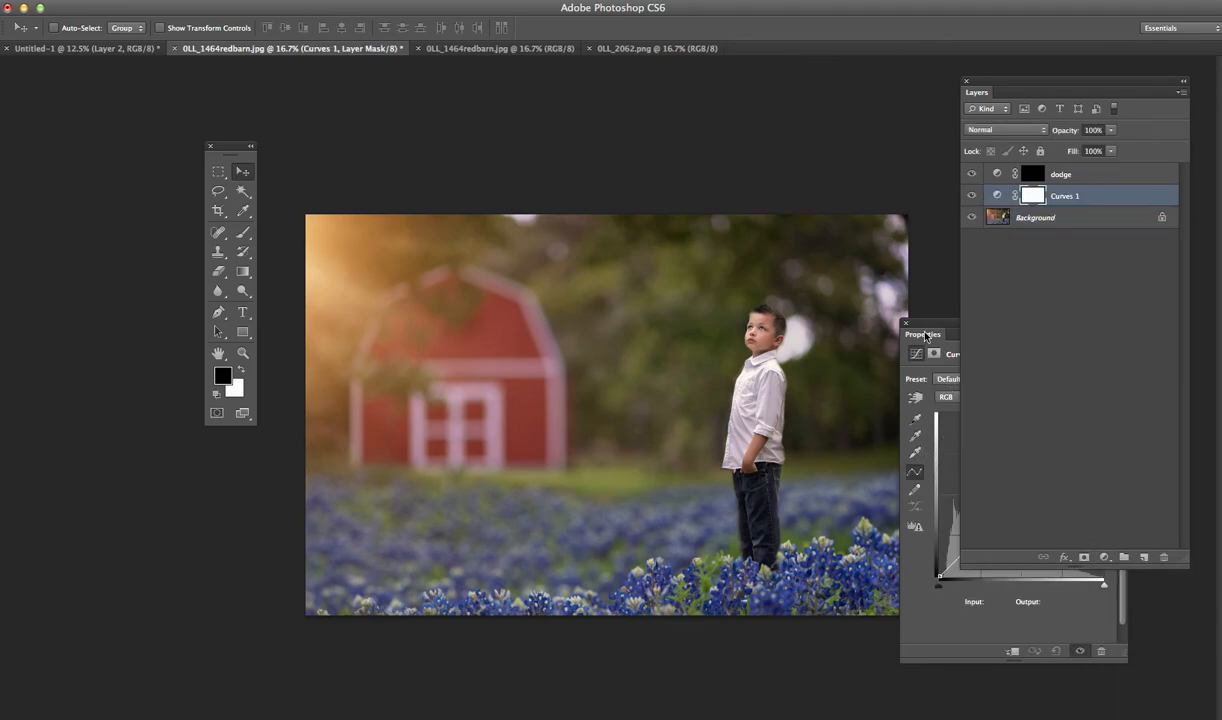
{"action": "left_click", "coordinate": [912, 398]}
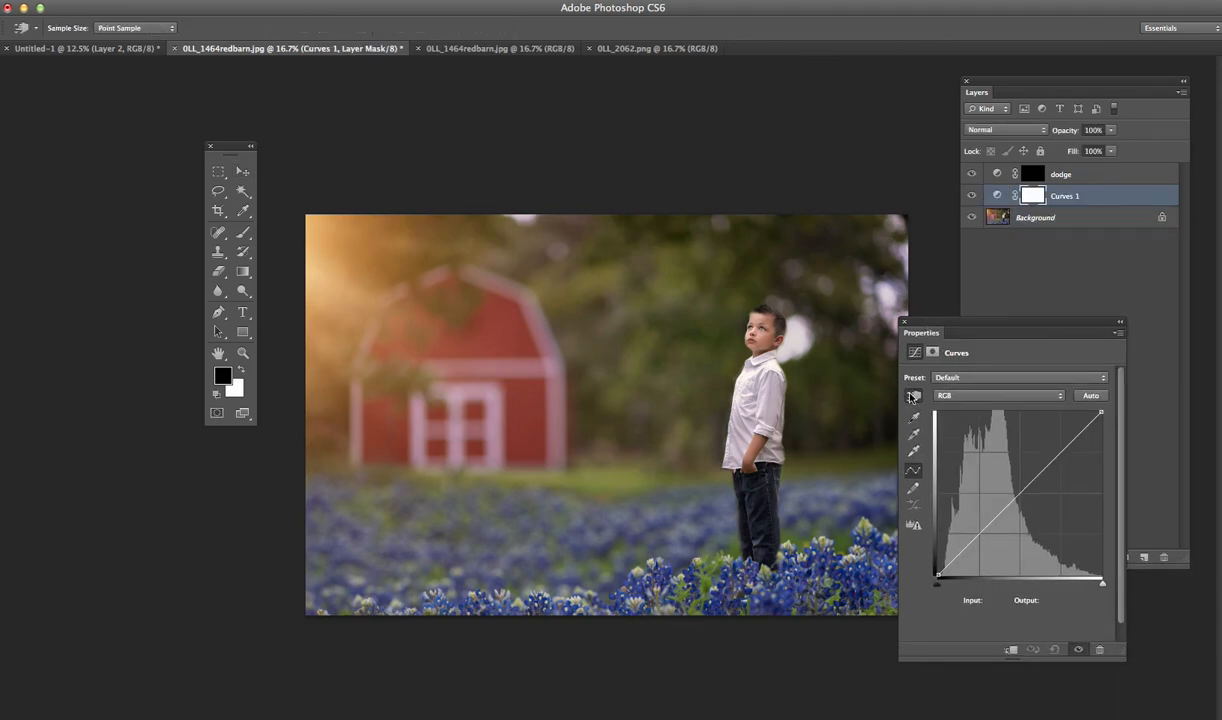
{"action": "left_click", "coordinate": [872, 437]}
{"action": "left_click_drag", "start_coordinate": [858, 430], "coordinate": [860, 451]}
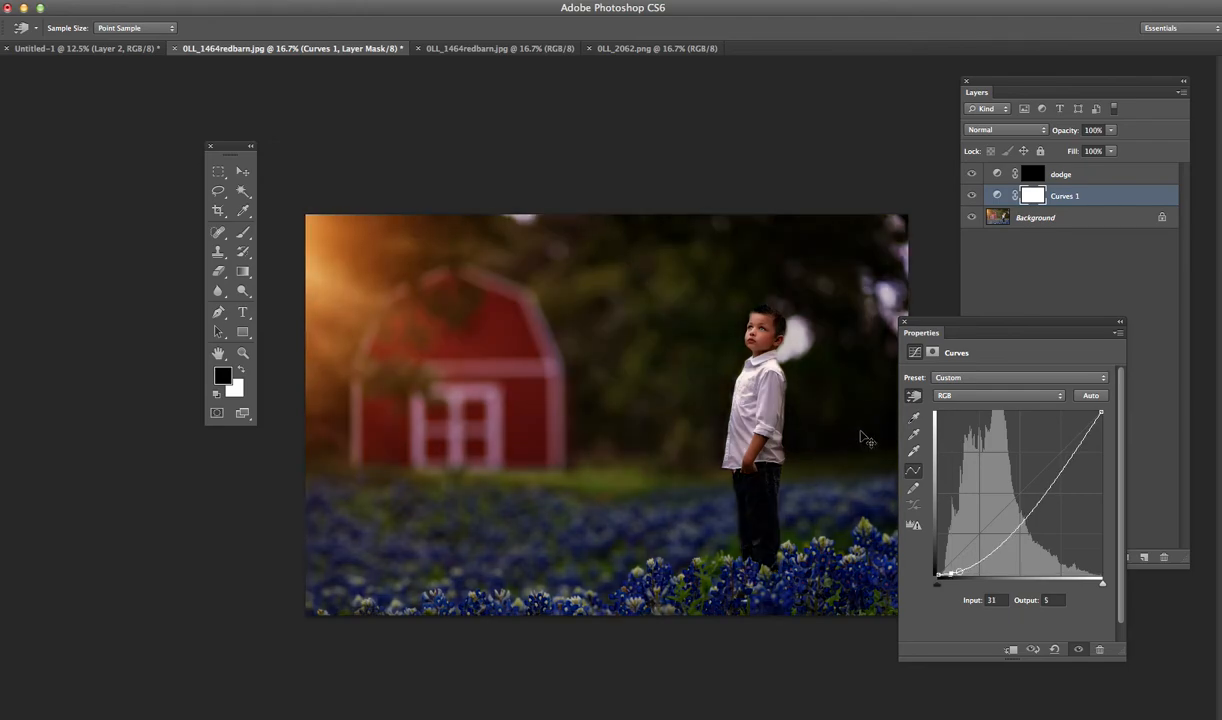
{"action": "key", "text": "ctrl+i"}
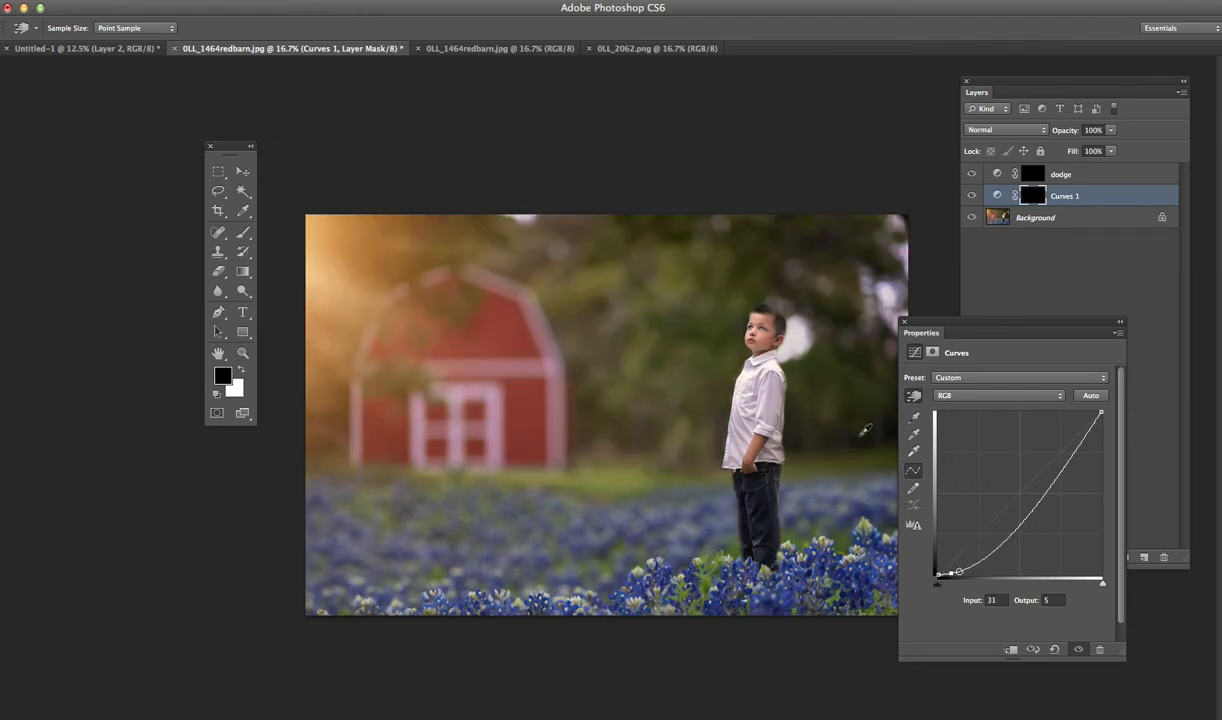
- Rename the darkening Curves layer as burn
{"action": "left_click", "coordinate": [1077, 199]}
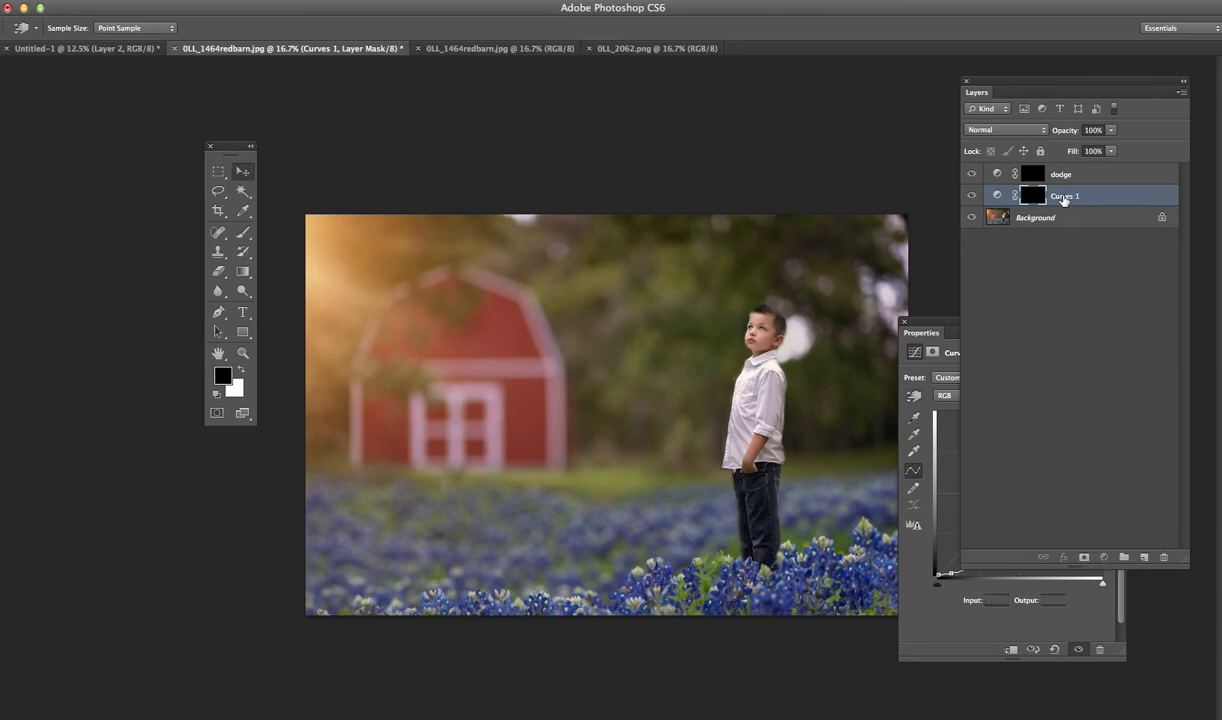
{"action": "double_click", "coordinate": [1064, 196]}
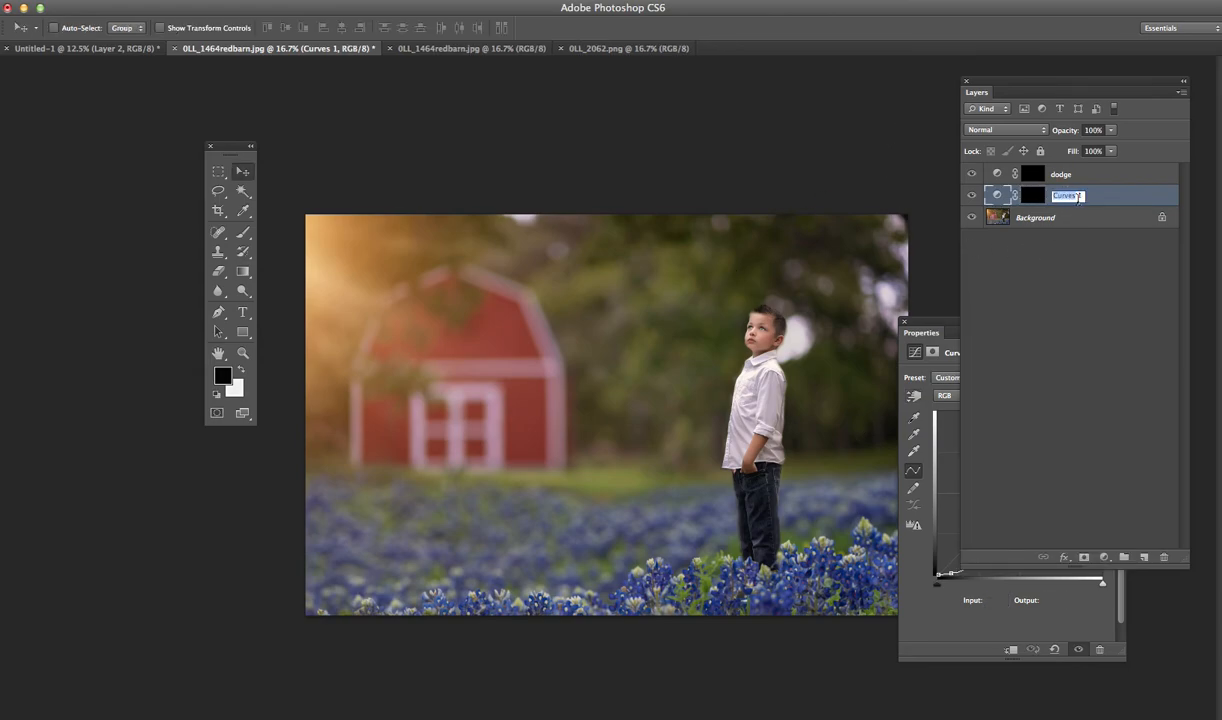
{"action": "type", "text": "b"}
{"action": "key", "text": "BackSpace"}
{"action": "left_click", "coordinate": [1053, 220]}
- Target the burn layer's mask and set up a white brush at size 400 with 19% opacity
{"action": "left_click", "coordinate": [1041, 196]}
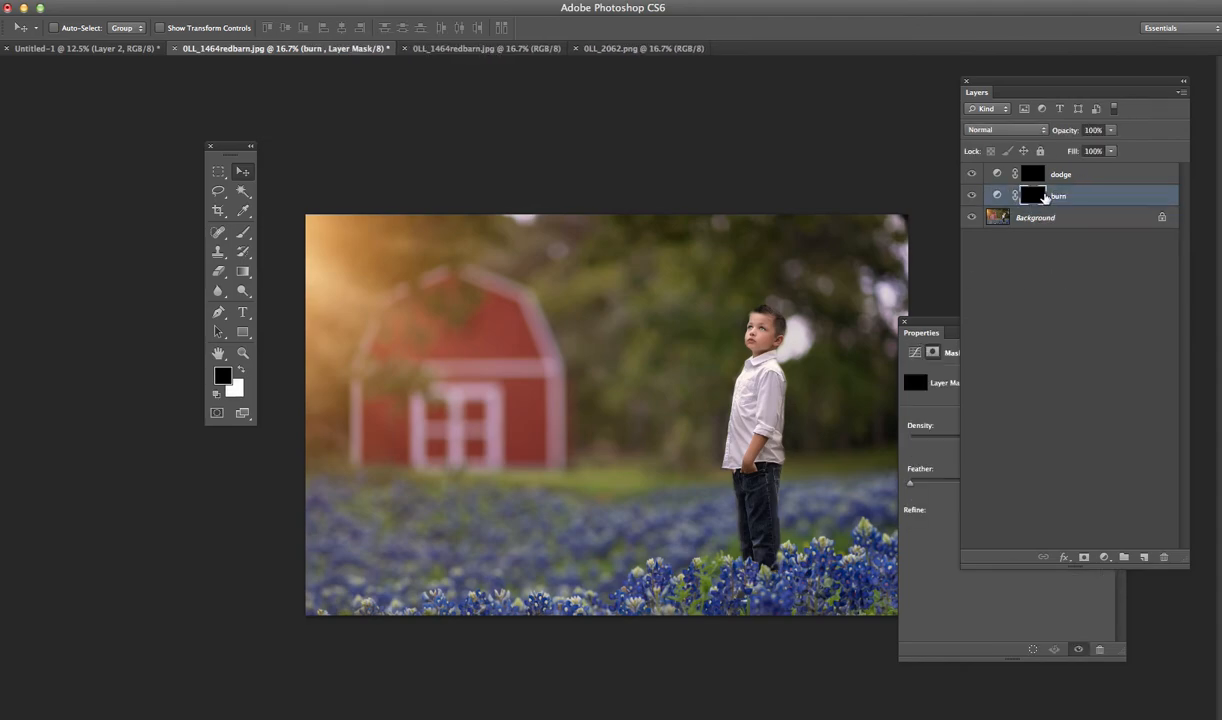
{"action": "left_click", "coordinate": [1032, 174]}
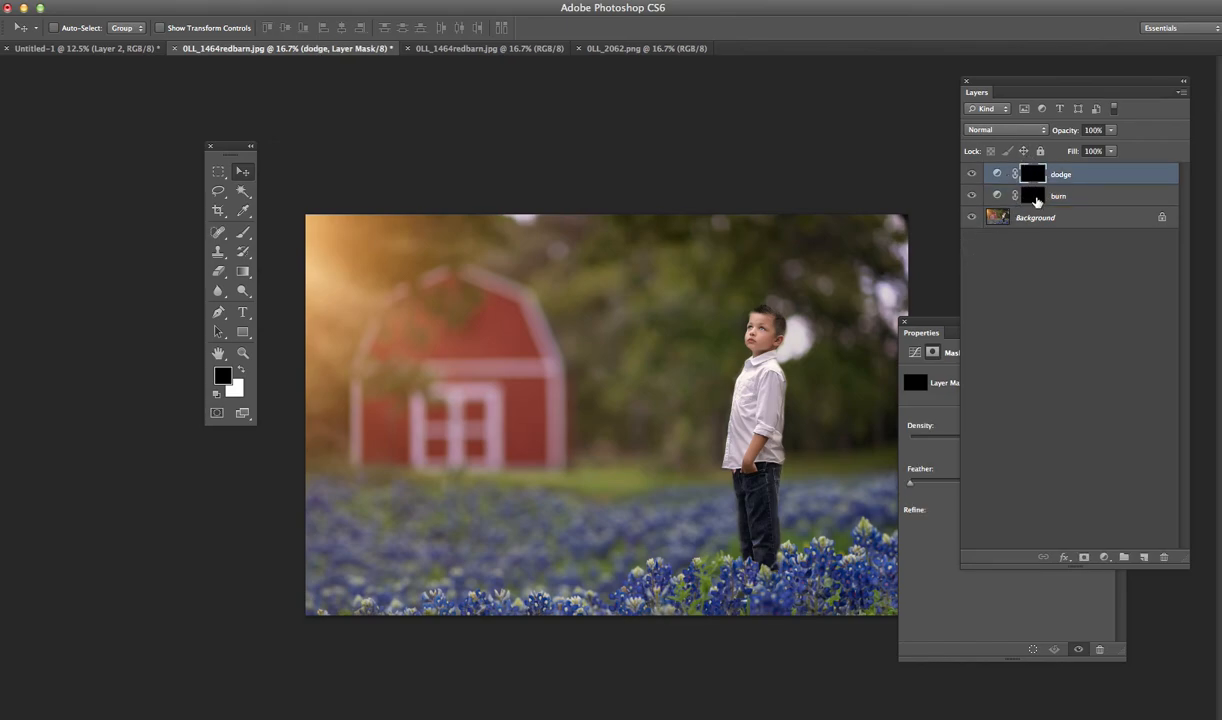
{"action": "left_click", "coordinate": [1034, 197]}
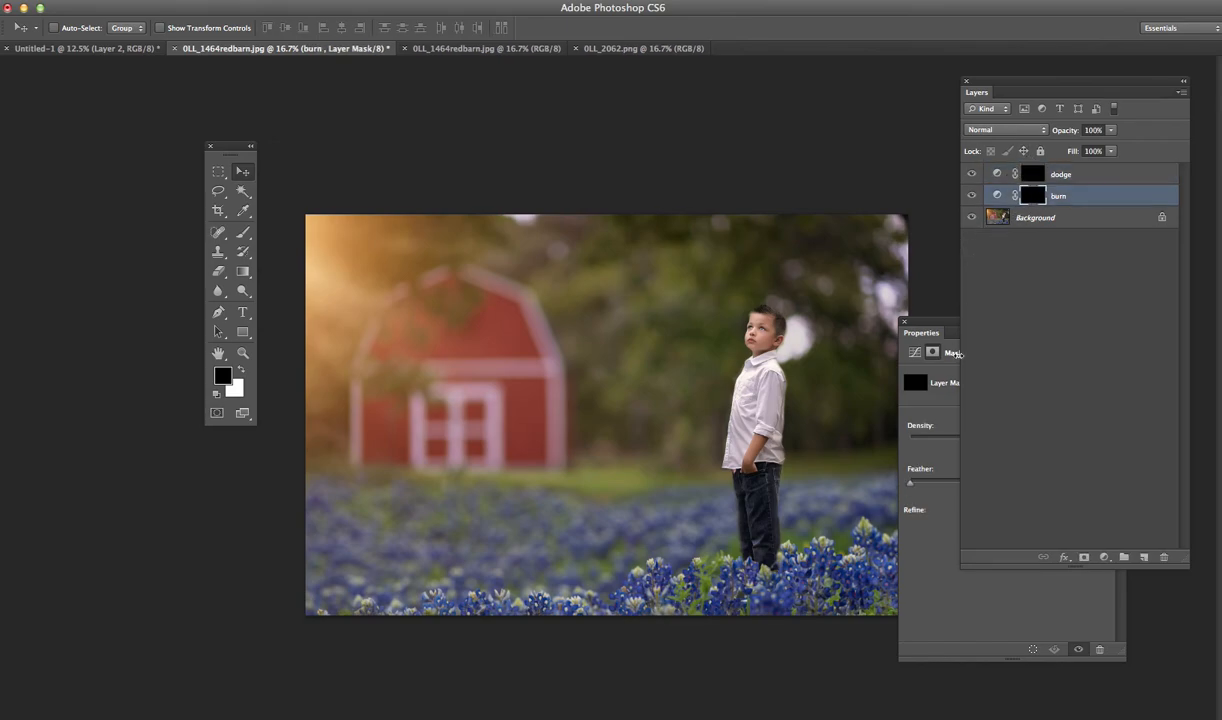
{"action": "left_click", "coordinate": [241, 233]}
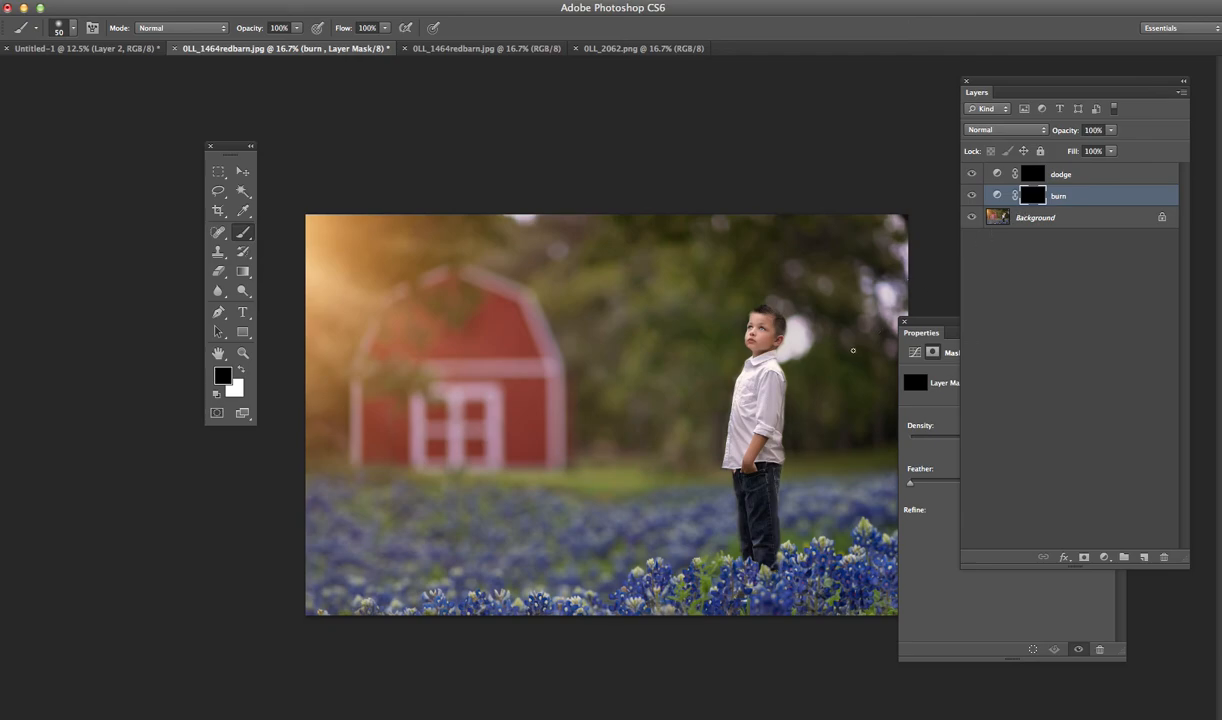
{"action": "key", "text": "bracketright"}
{"action": "key", "text": "bracketright"}
{"action": "key", "text": "bracketright"}
{"action": "key", "text": "bracketright"}
{"action": "key", "text": "bracketright"}
{"action": "key", "text": "bracketright"}
{"action": "key", "text": "bracketright"}
{"action": "key", "text": "bracketright"}
{"action": "key", "text": "bracketright"}
{"action": "key", "text": "bracketright"}
{"action": "left_click", "coordinate": [296, 33]}
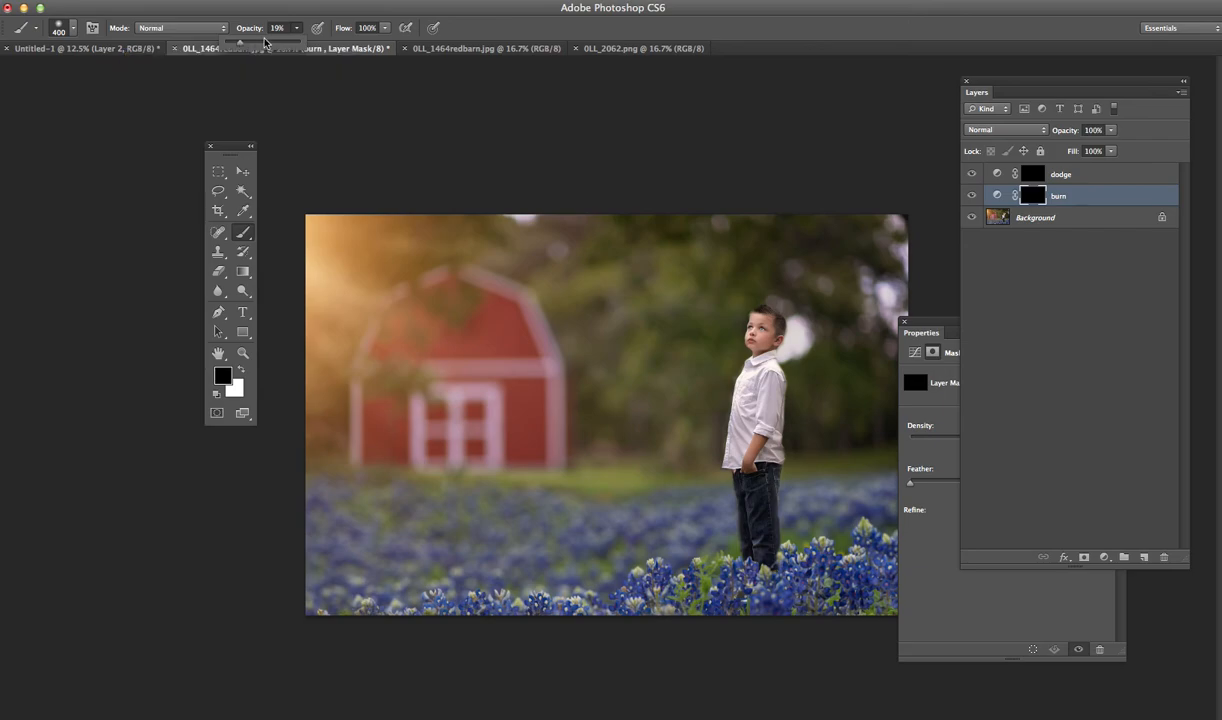
{"action": "left_click", "coordinate": [742, 399]}
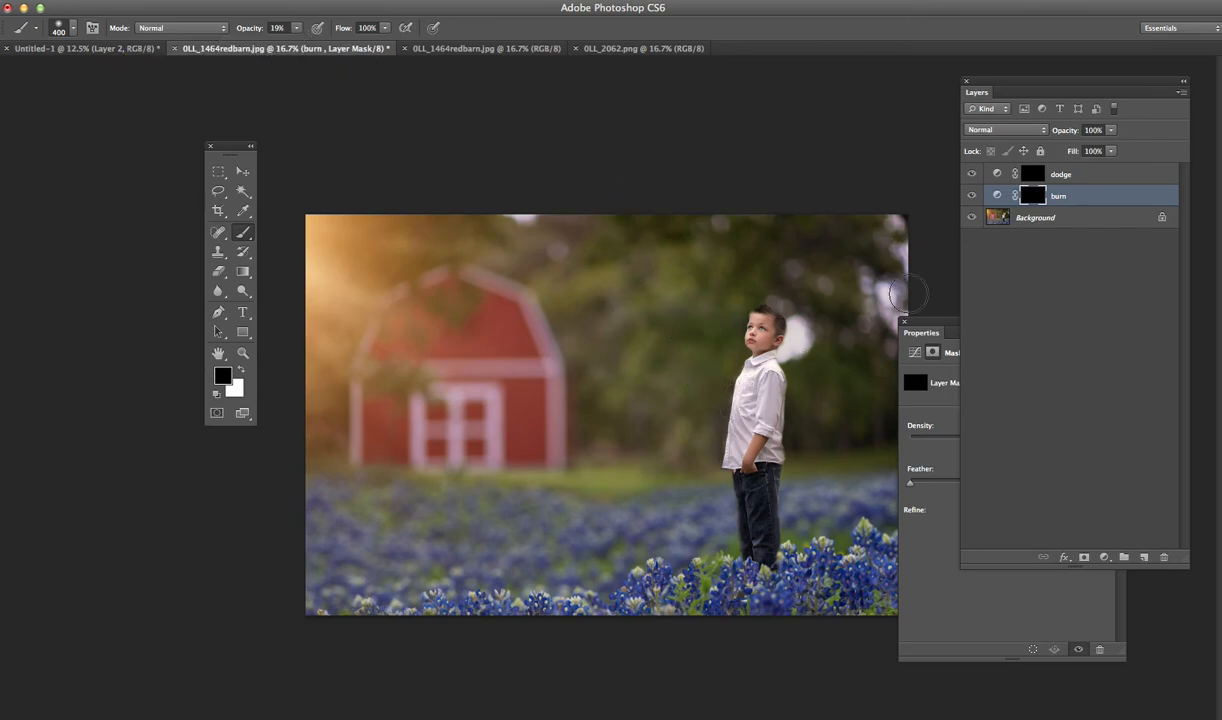
{"action": "left_click", "coordinate": [239, 368]}
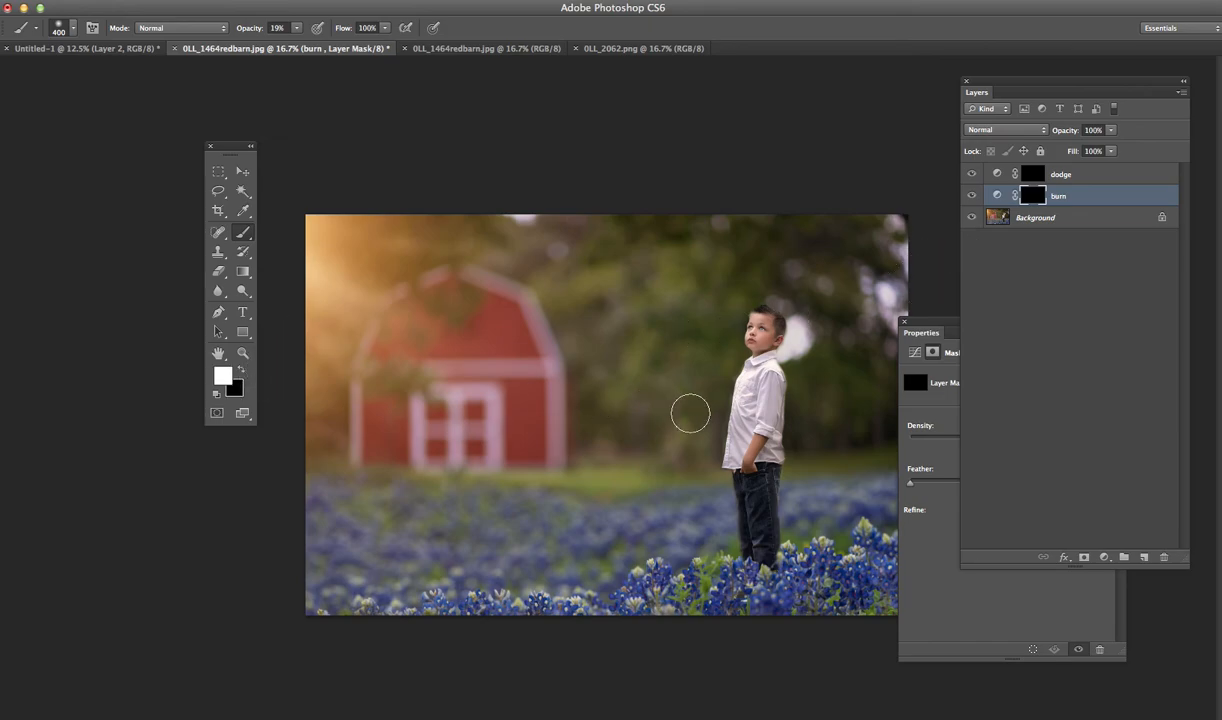
- Darken parts of the boy by painting white on the burn mask, reducing the brush to size 200
{"action": "key", "text": "bracketleft"}
{"action": "key", "text": "bracketleft"}
{"action": "mouse_move", "coordinate": [760, 368]}
{"action": "left_mouse_down"}
{"action": "mouse_move", "coordinate": [779, 328]}
{"action": "mouse_move", "coordinate": [773, 342]}
{"action": "mouse_move", "coordinate": [760, 316]}
{"action": "mouse_move", "coordinate": [781, 340]}
{"action": "left_mouse_up"}
{"action": "key", "text": "bracketleft"}
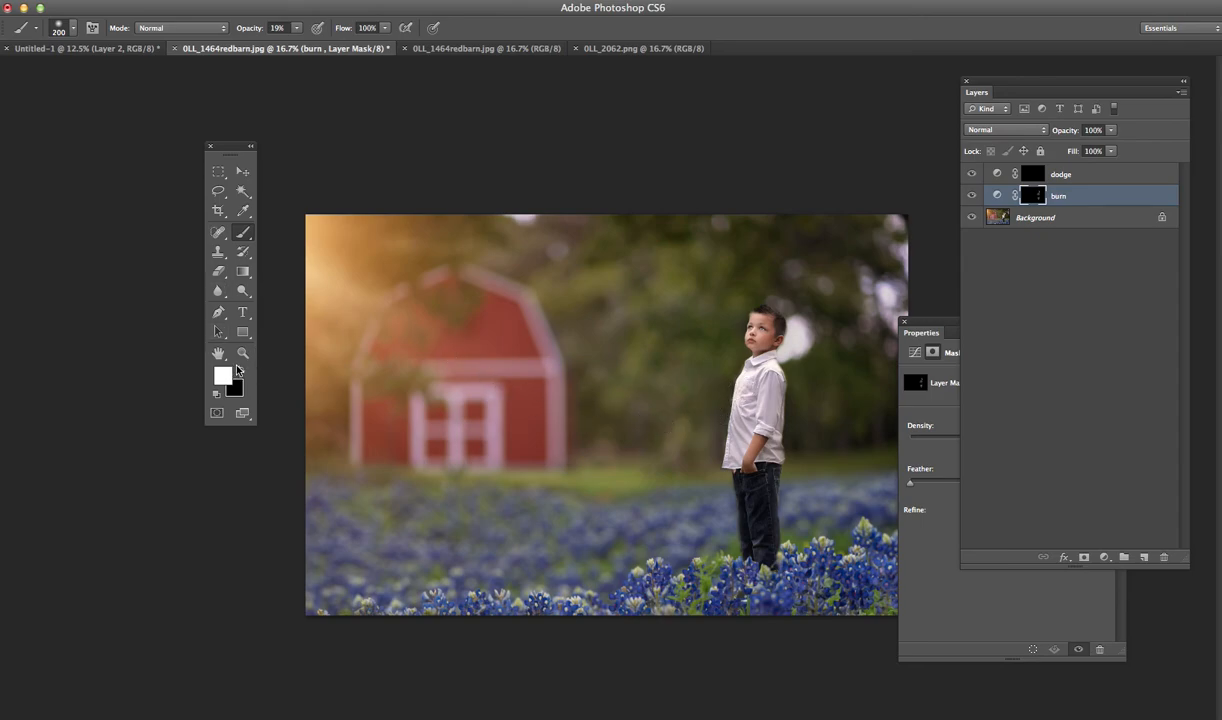
- Brighten the boy on the dodge mask with a white brush, set to size 300 and 33% opacity, and adjust the dodge layer's opacity
{"action": "left_click", "coordinate": [1035, 177]}
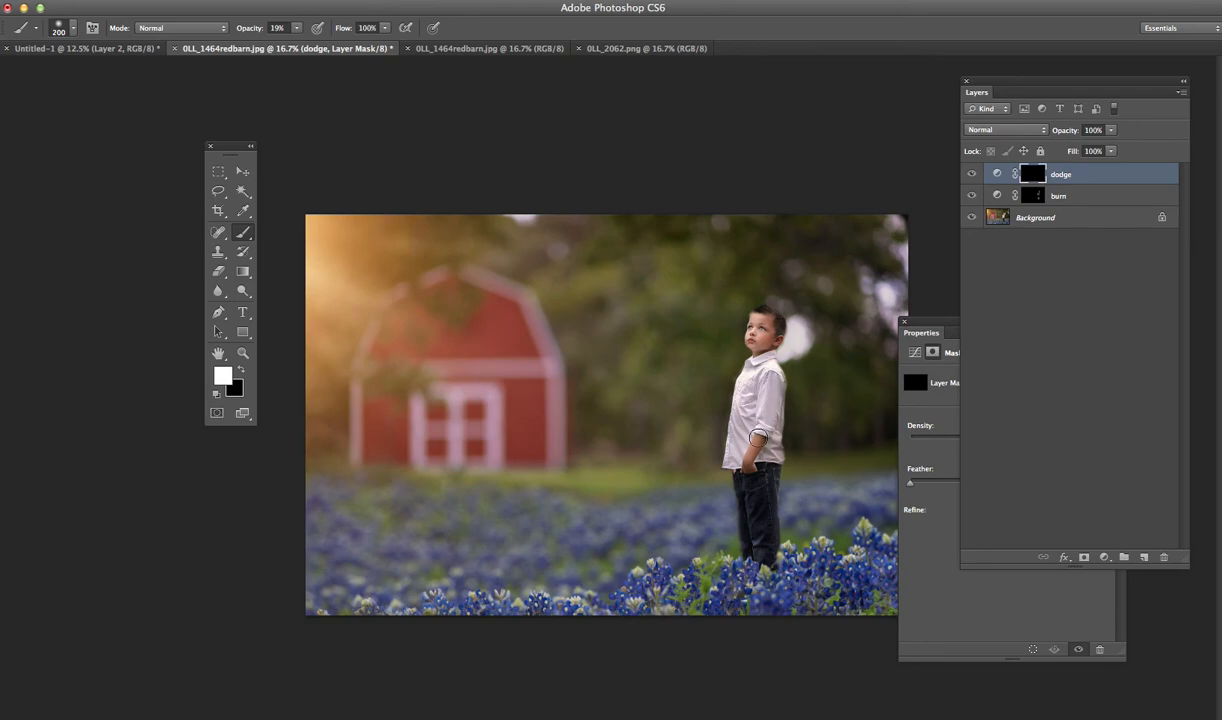
{"action": "left_click", "coordinate": [296, 29]}
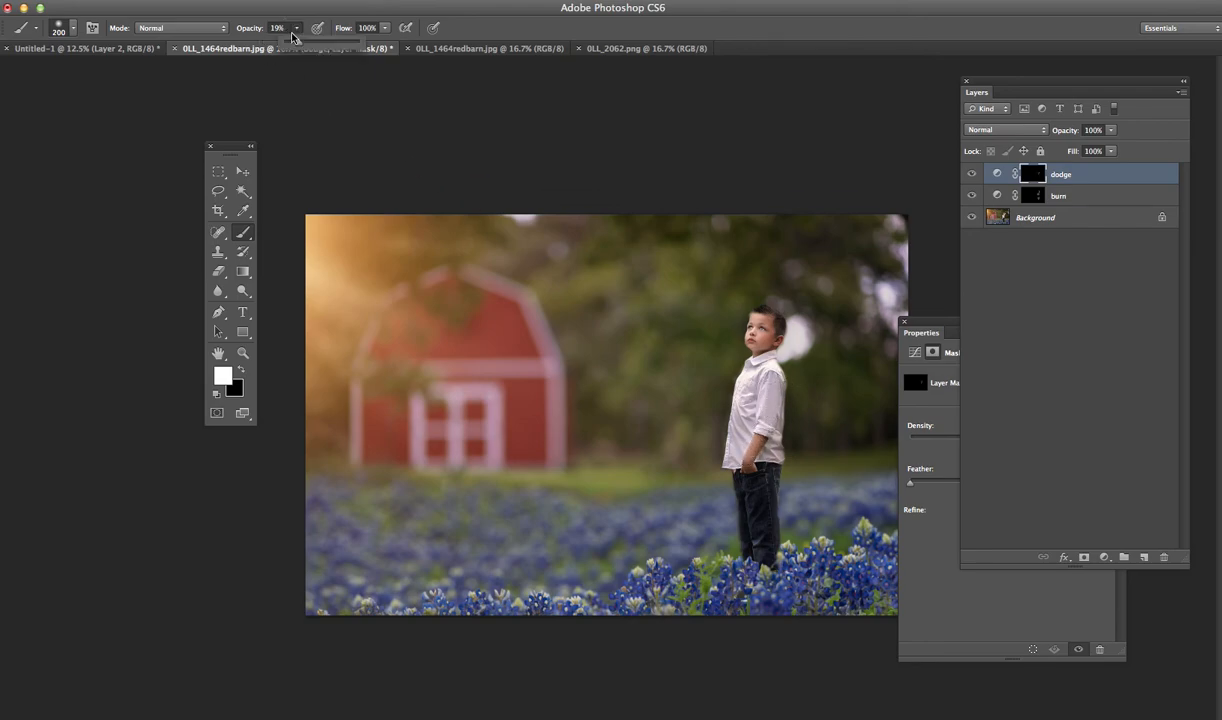
{"action": "left_click", "coordinate": [309, 44]}
{"action": "key", "text": "bracketright"}
{"action": "key", "text": "bracketright"}
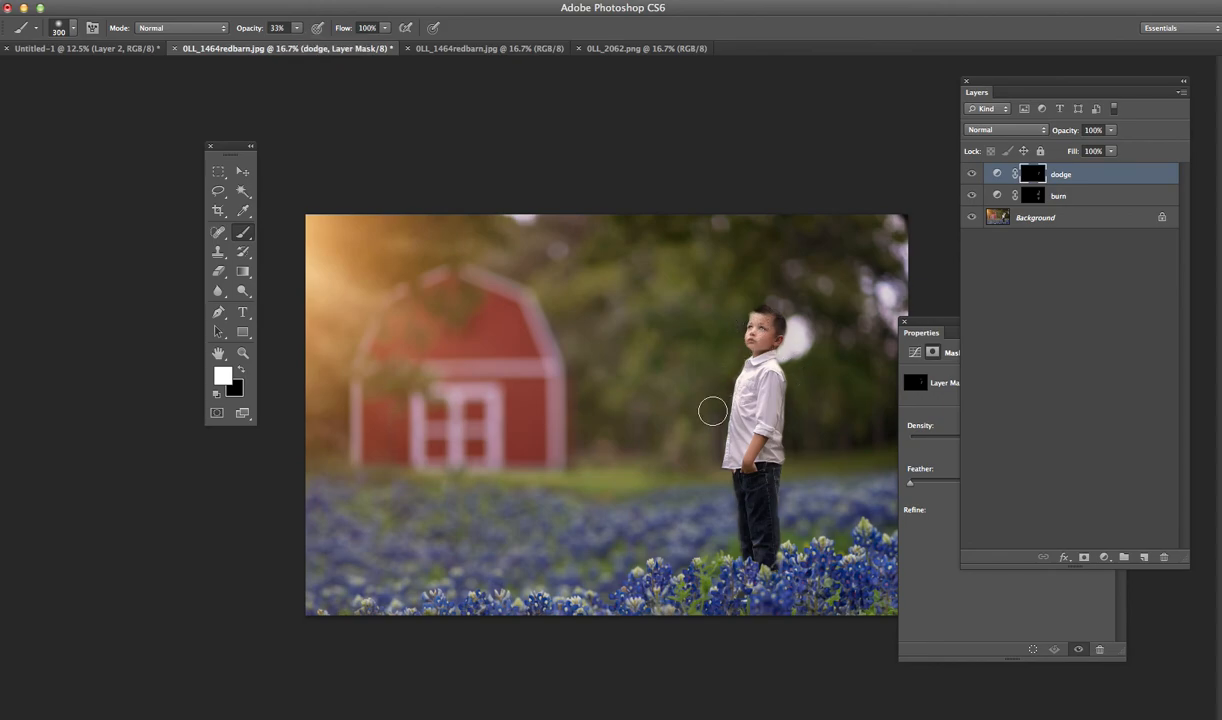
{"action": "left_click", "coordinate": [1110, 130]}
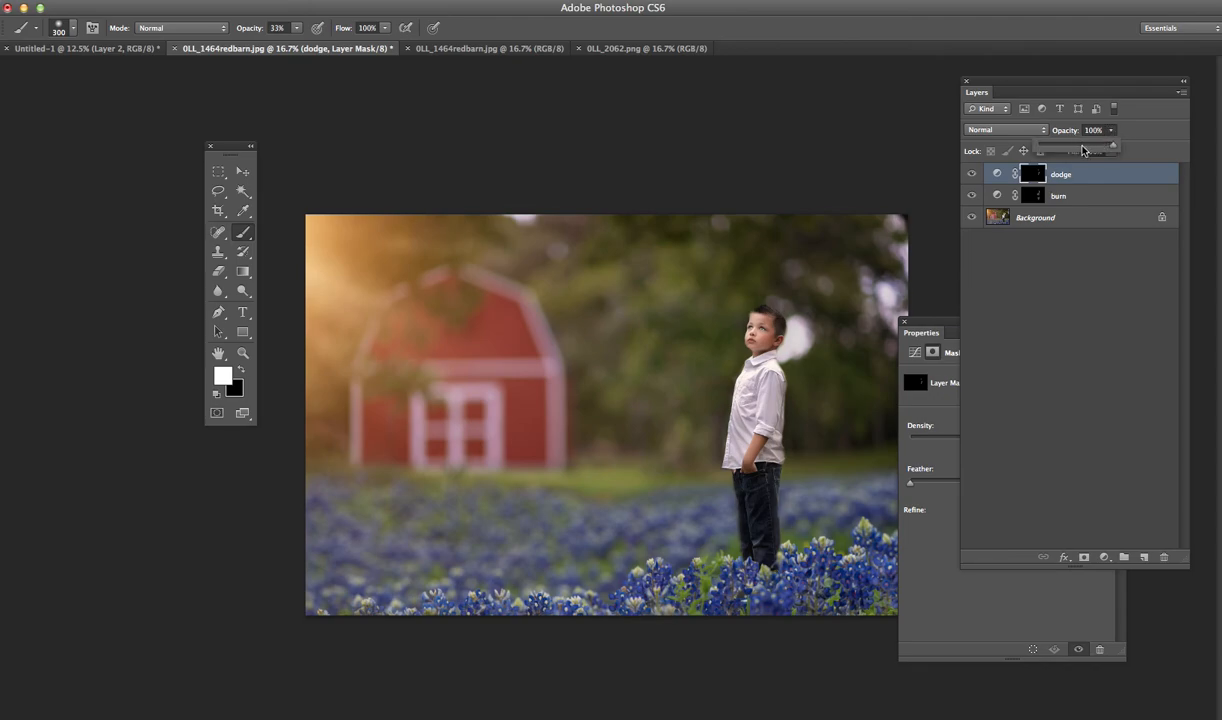
{"action": "left_click_drag", "start_coordinate": [1079, 149], "coordinate": [1071, 155]}
- Add a Levels adjustment layer directly above the Background and lower its white input level to about 232
{"action": "left_click", "coordinate": [1046, 222]}
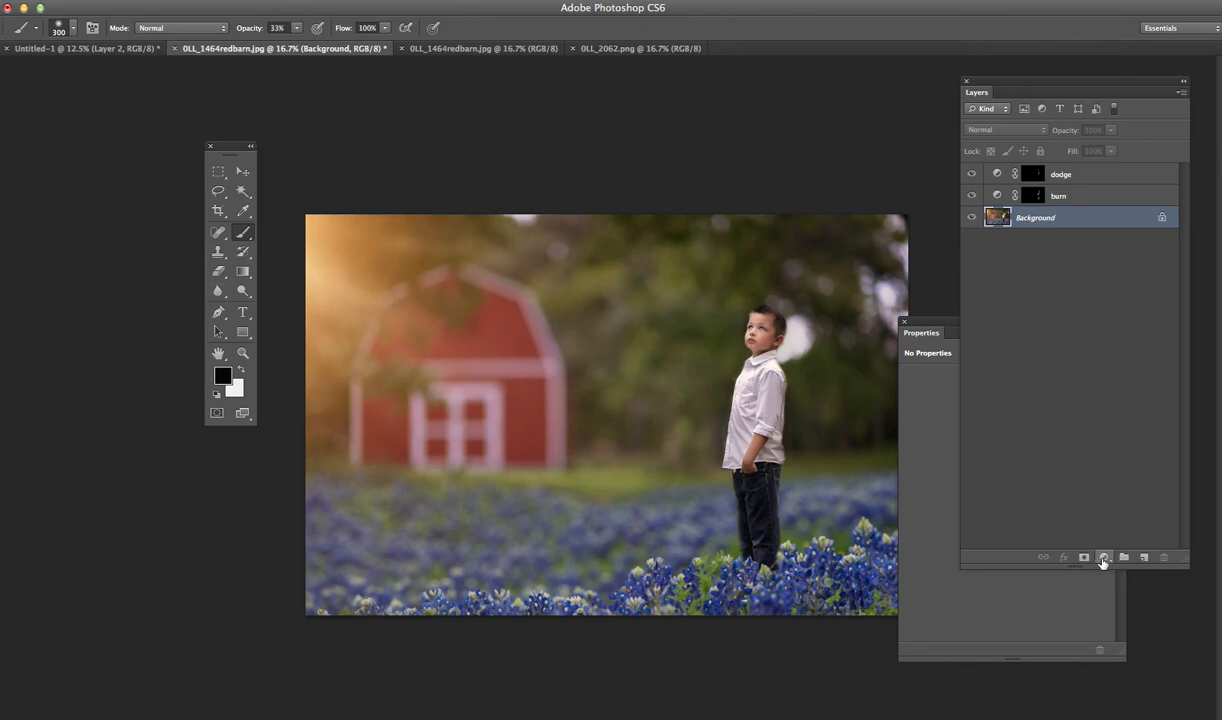
{"action": "left_click", "coordinate": [1104, 557]}
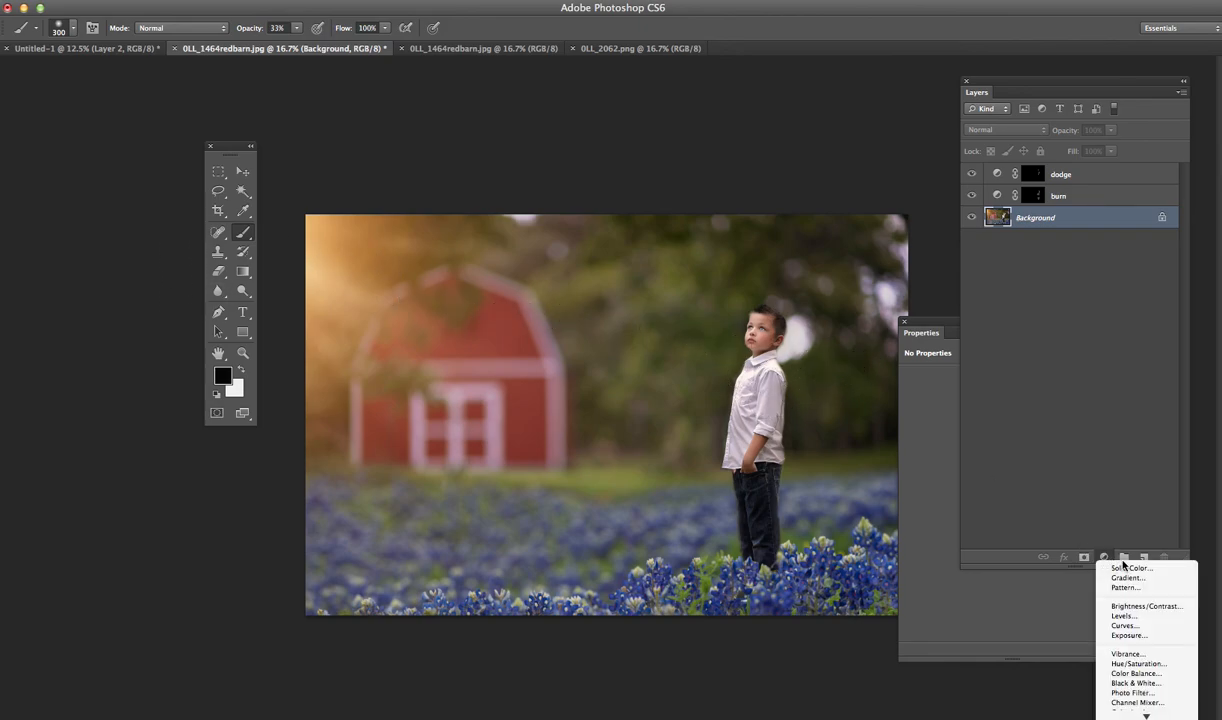
{"action": "left_click", "coordinate": [1155, 616]}
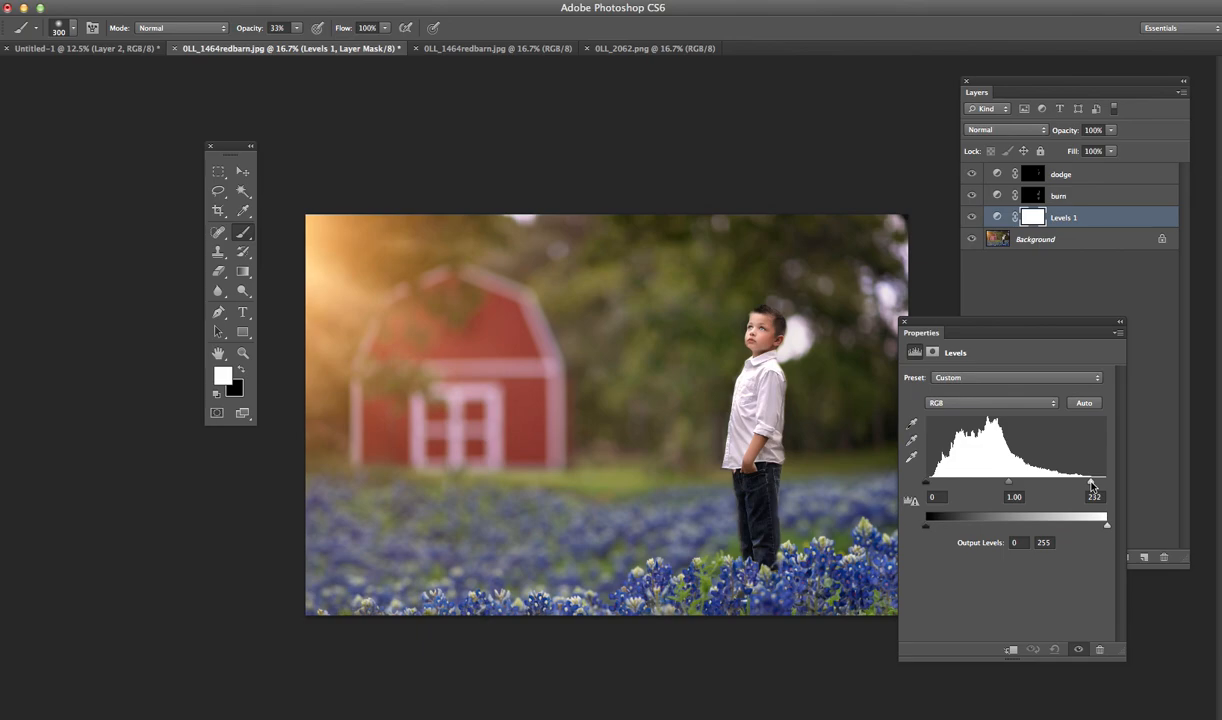
{"action": "left_click_drag", "start_coordinate": [1092, 486], "coordinate": [1095, 486]}
{"action": "left_click", "coordinate": [986, 267]}
- Add a vector mask to the Levels layer and paint black over the boy on its layer mask at 33% brush opacity
{"action": "left_click", "coordinate": [1038, 219]}
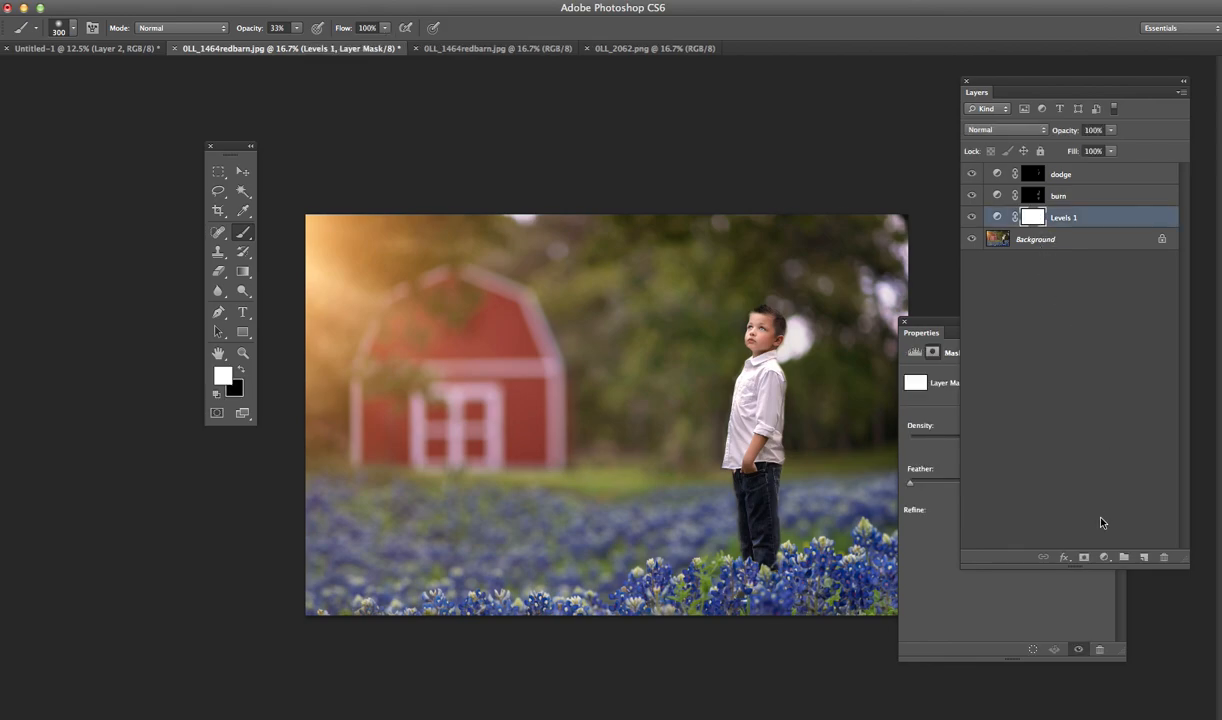
{"action": "left_click", "coordinate": [1083, 556]}
{"action": "left_click", "coordinate": [240, 369]}
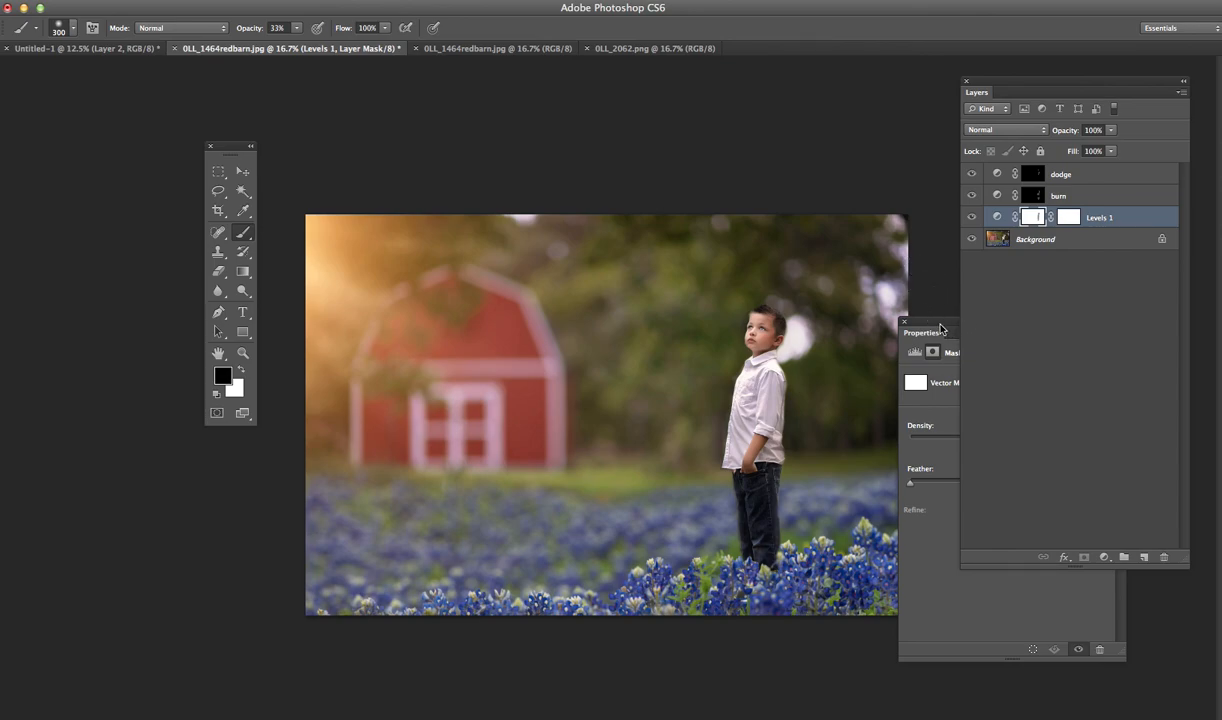
{"action": "left_click_drag", "start_coordinate": [940, 328], "coordinate": [1002, 324]}
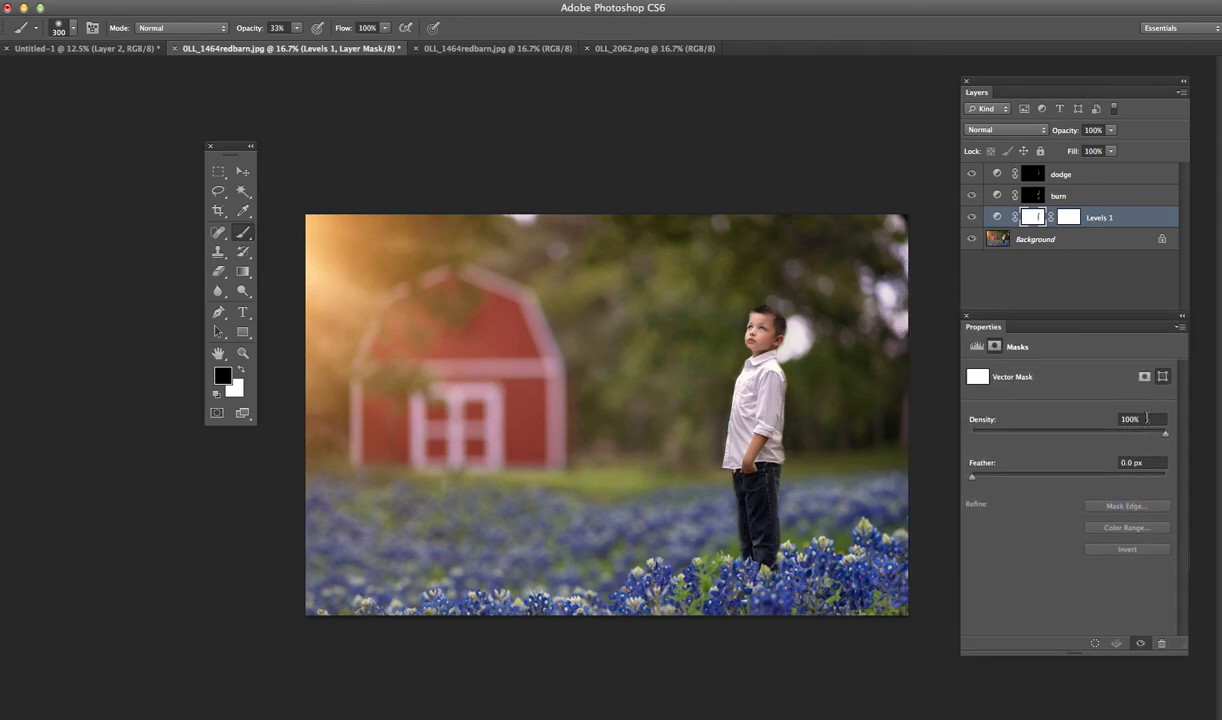